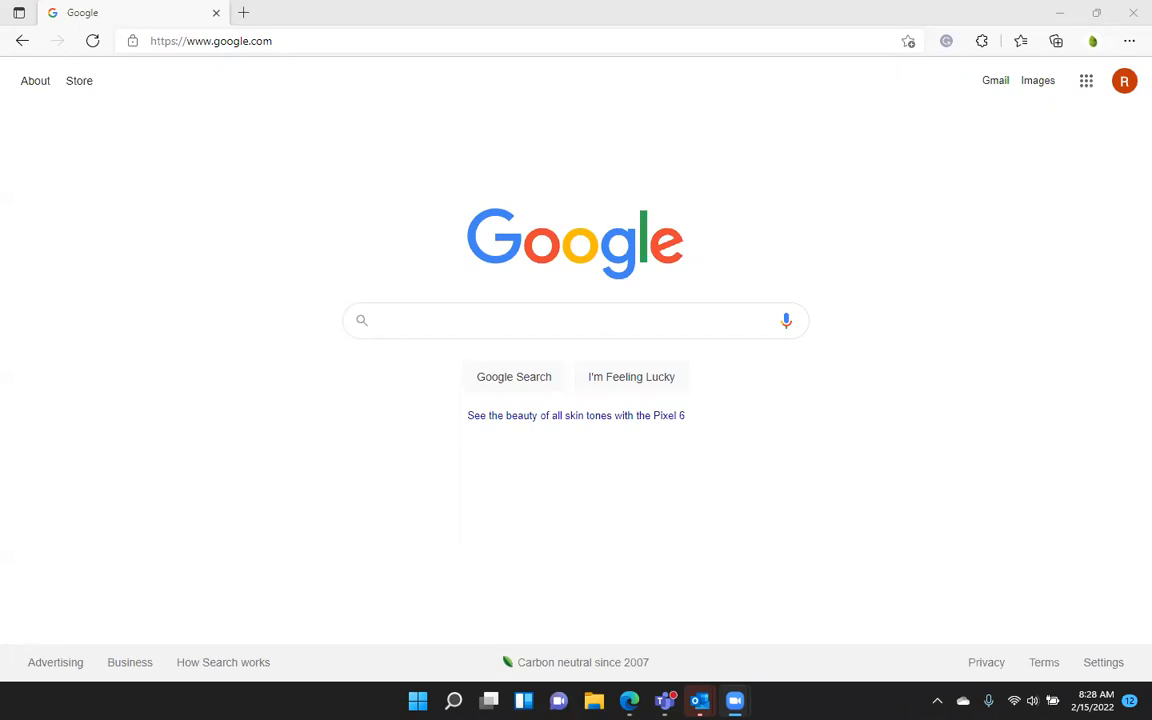
Search Google for rchwn.org/iamachw and open the "I am a CHW | RCHWN" result.
left_click(575, 327)
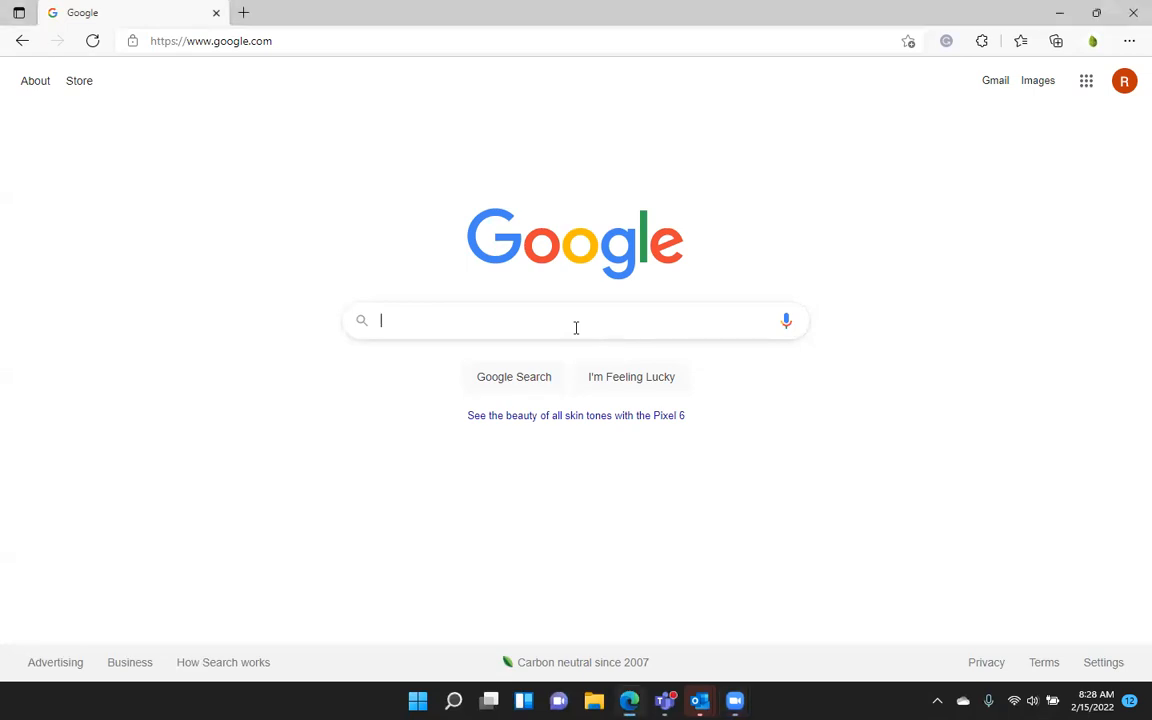
left_click(788, 271)
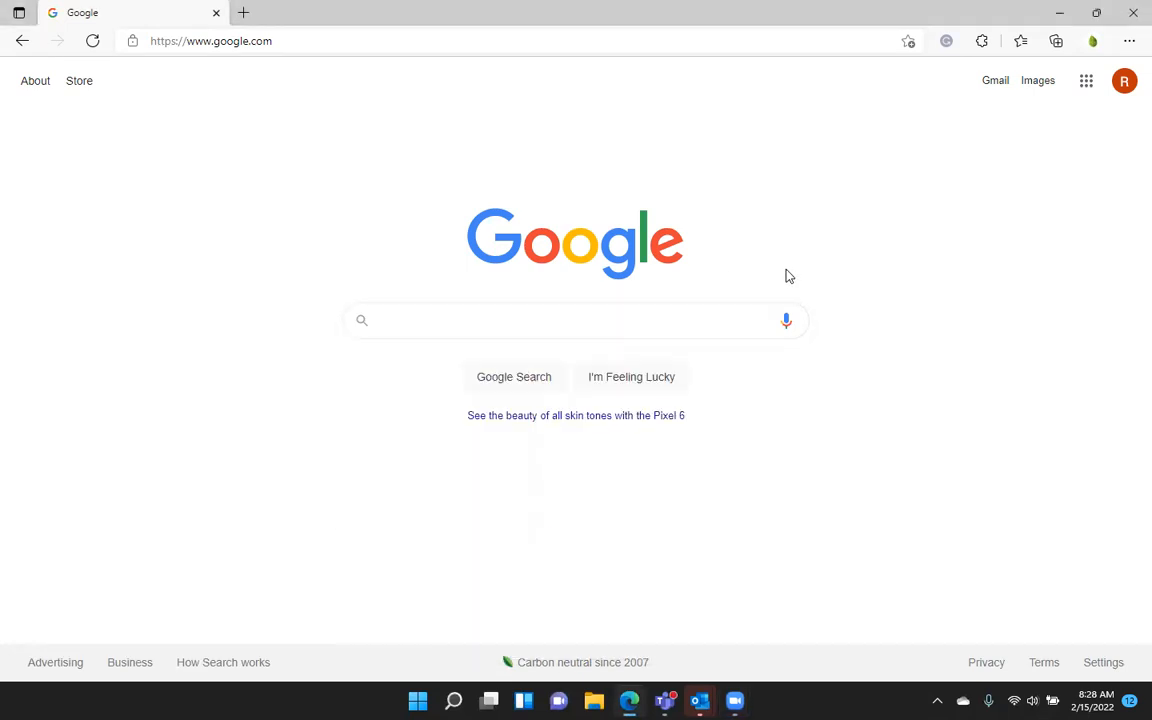
left_click(653, 326)
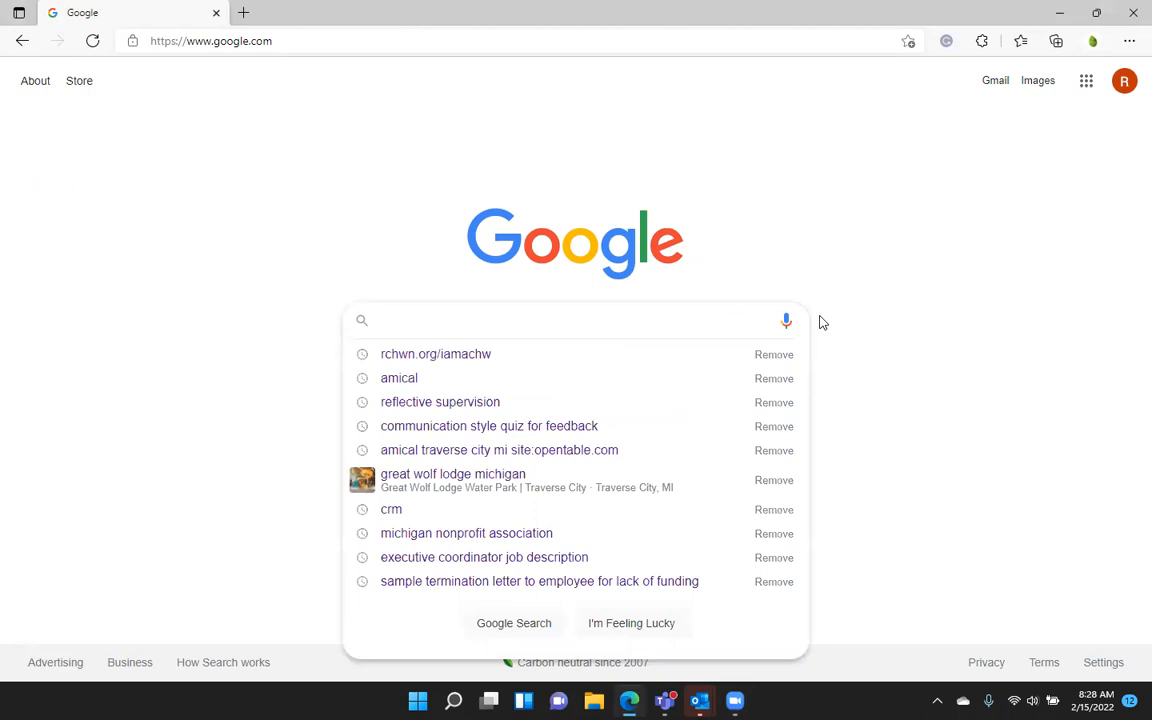
type("rchwn")
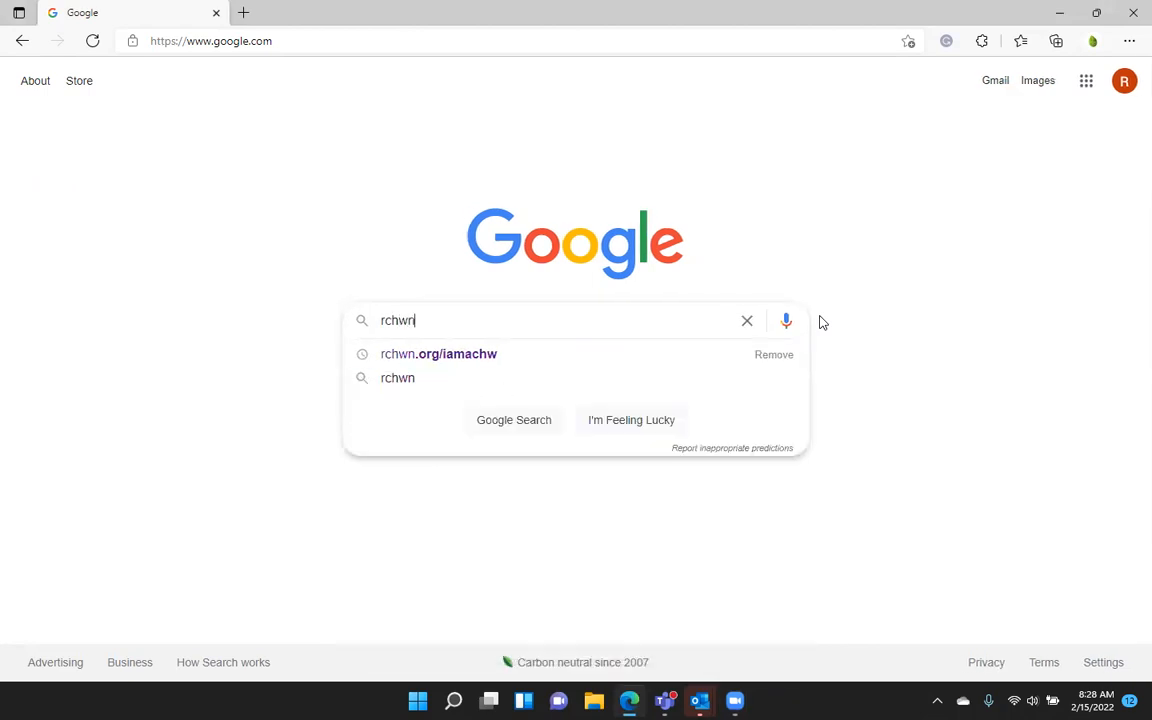
type(".org/i")
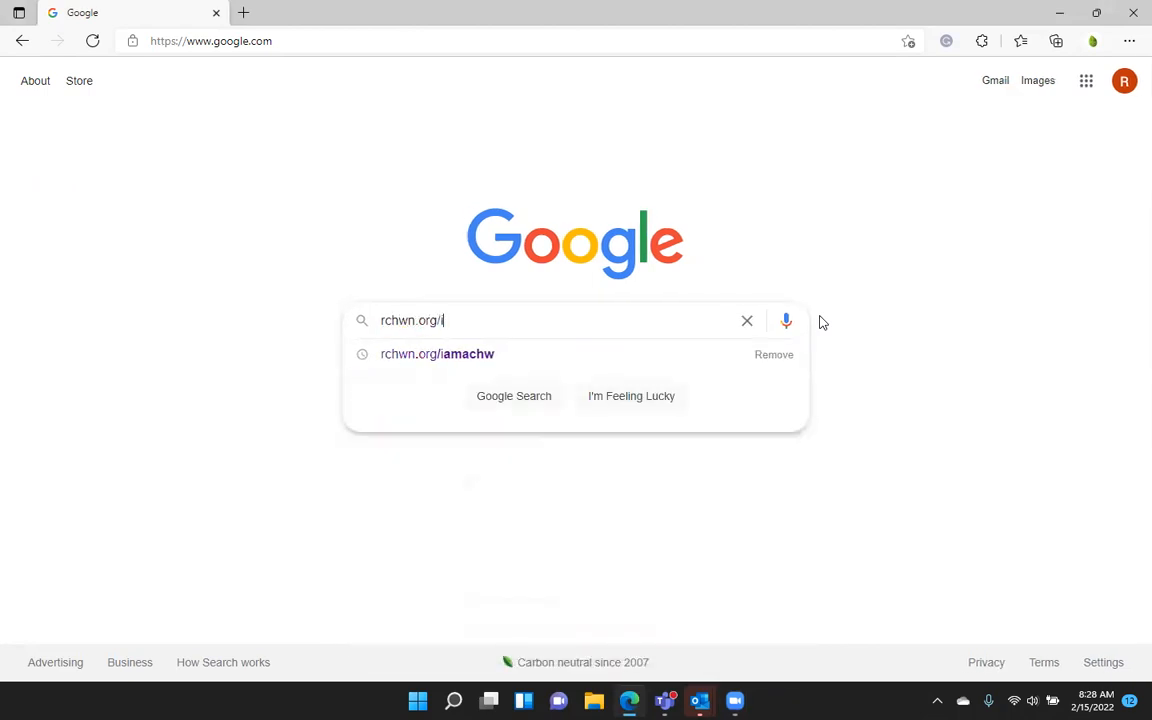
type("amachw")
key("Return")
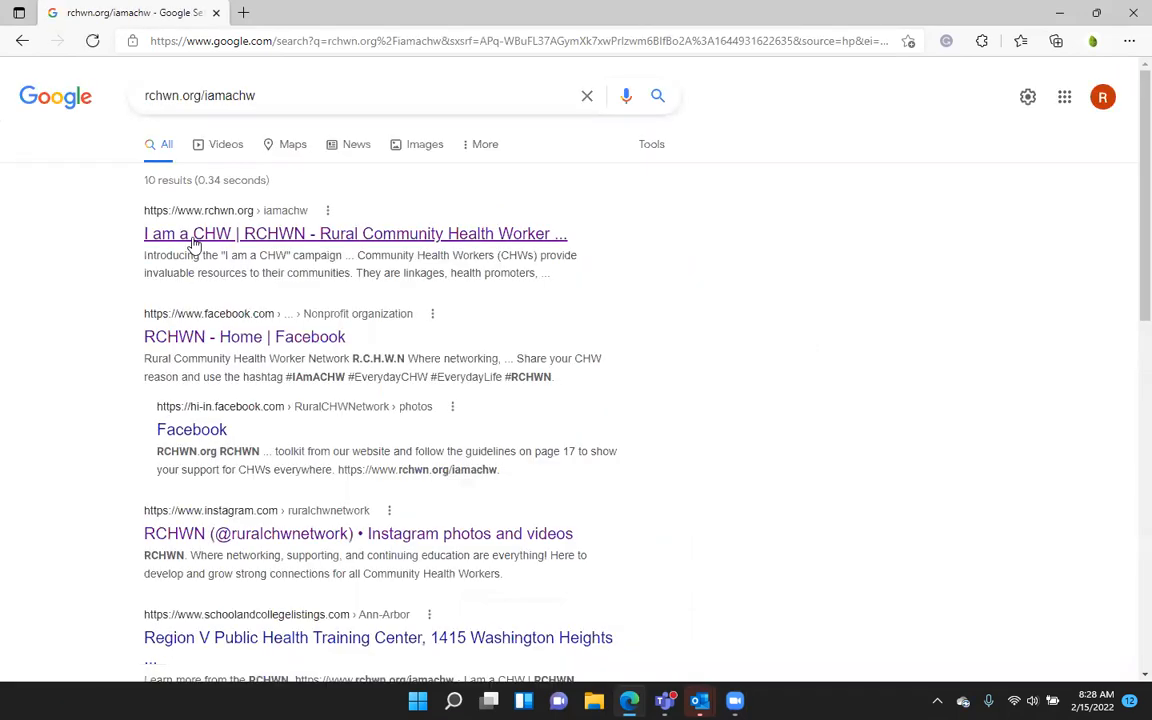
left_click(251, 243)
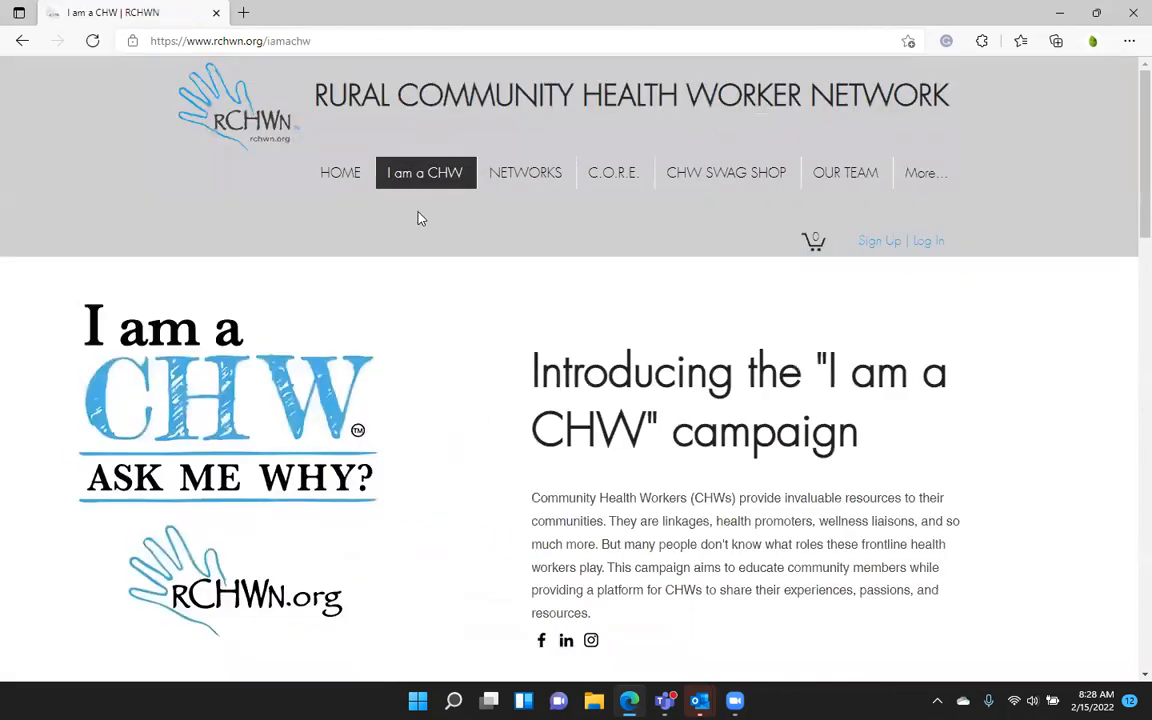
Open the "I am a CHW" toolkit PDF from the campaign page in a separate browser tab.
scroll(531, 476, "down", 5)
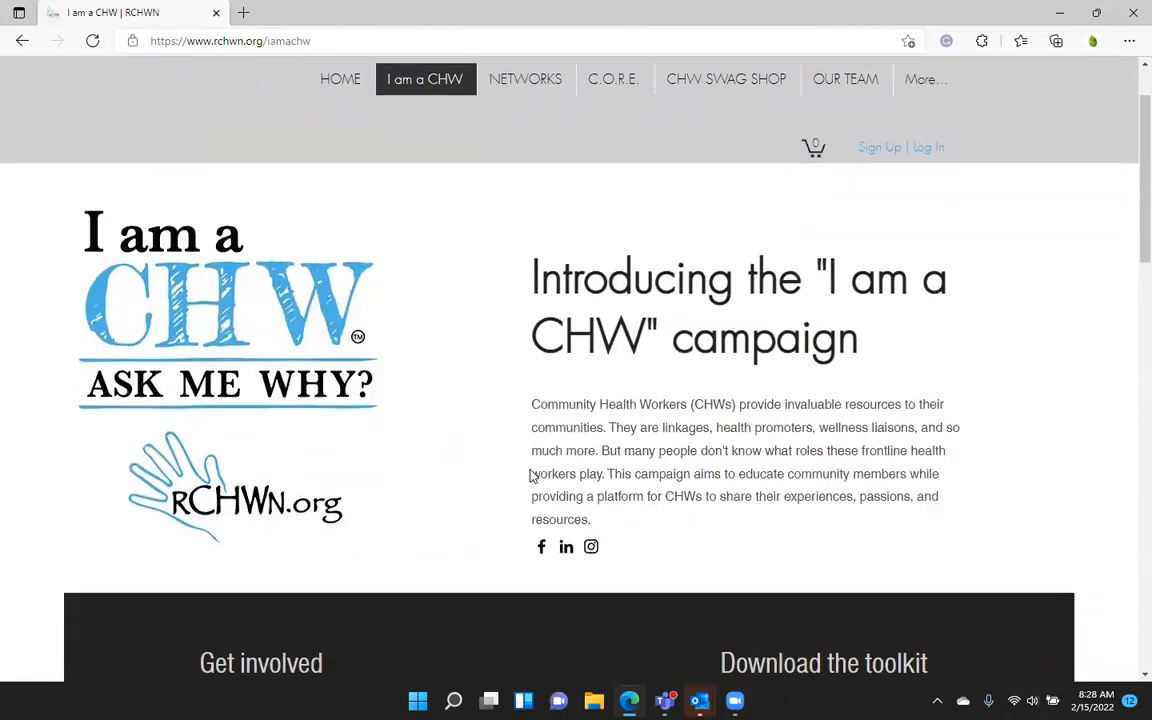
scroll(577, 501, "down", 1)
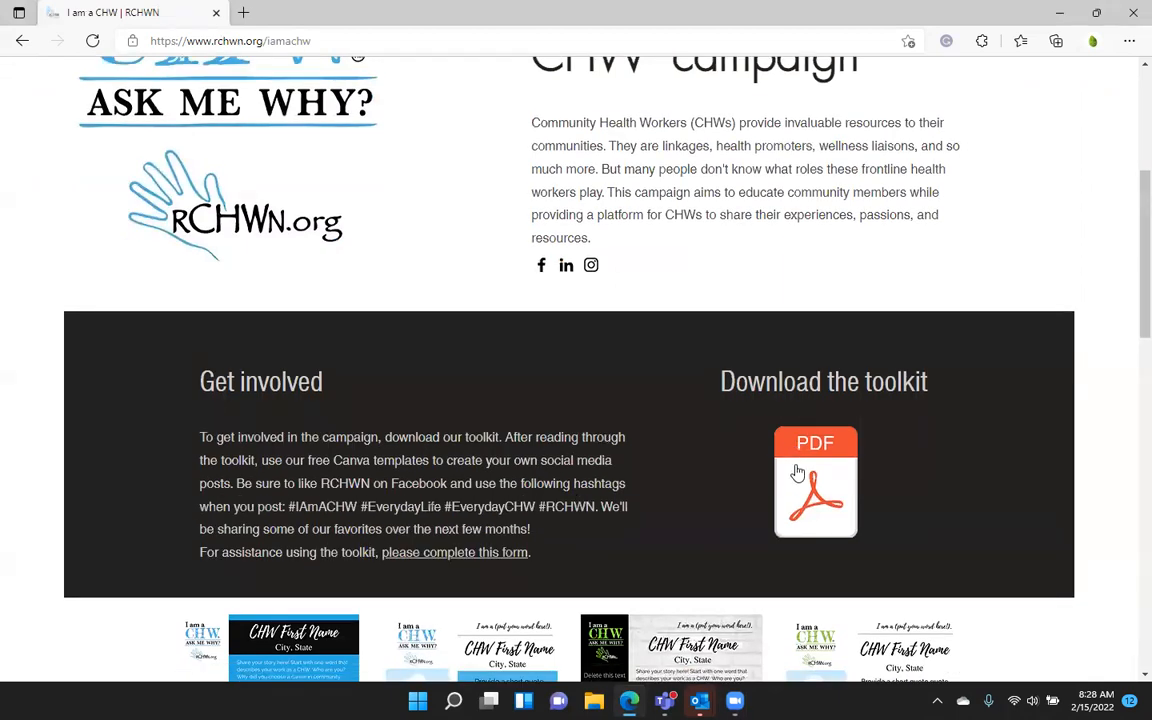
scroll(797, 487, "down", 1)
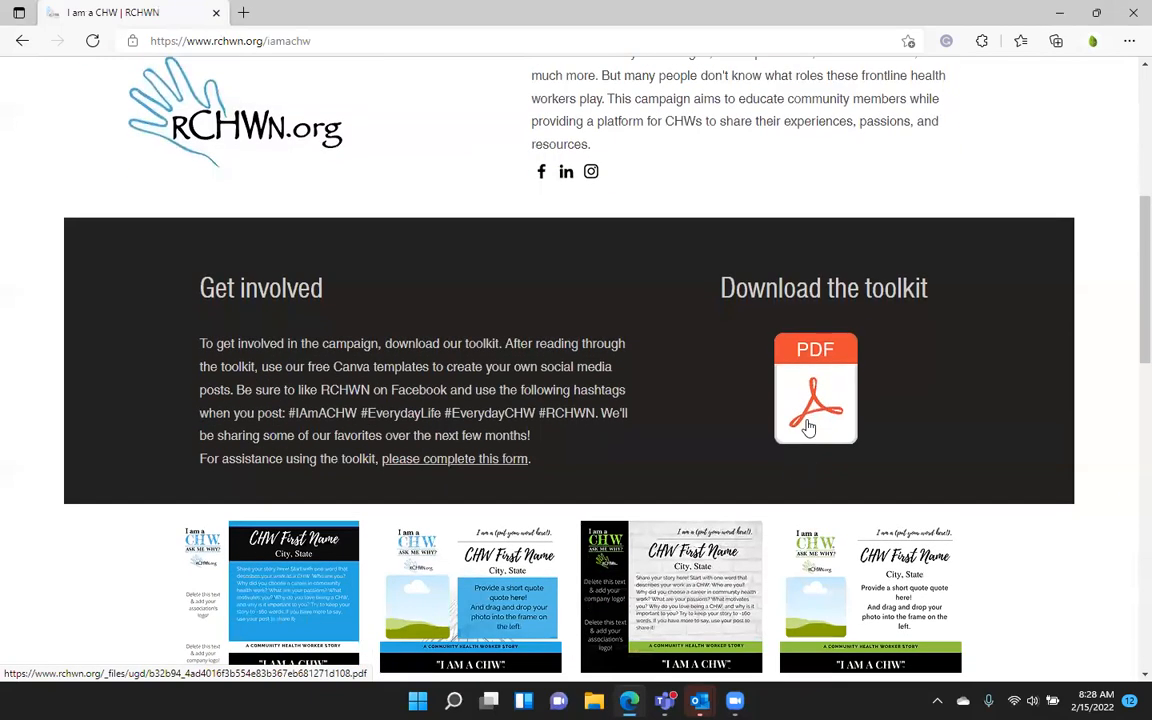
right_click(805, 440)
left_click(883, 171)
left_click(342, 13)
Look through the toolkit PDF from its cover page to the table of contents on page 2.
scroll(893, 249, "up", 6)
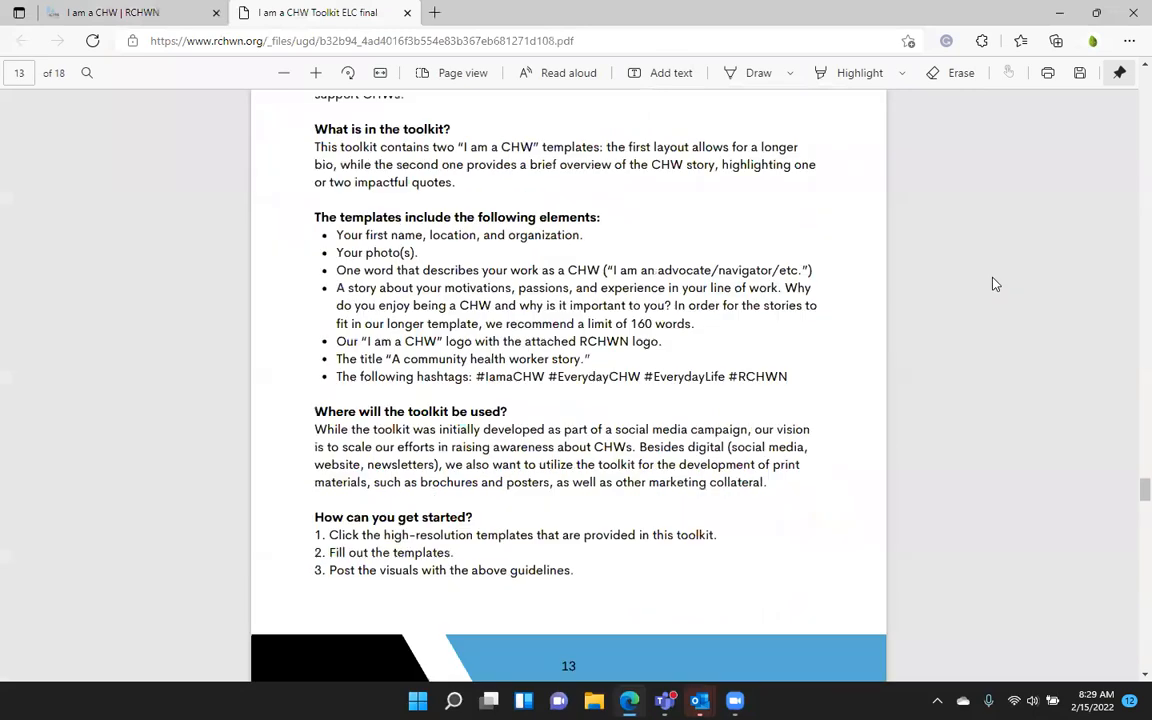
scroll(1018, 406, "up", 6)
left_click_drag(1144, 448, 1129, 52)
scroll(787, 417, "down", 1)
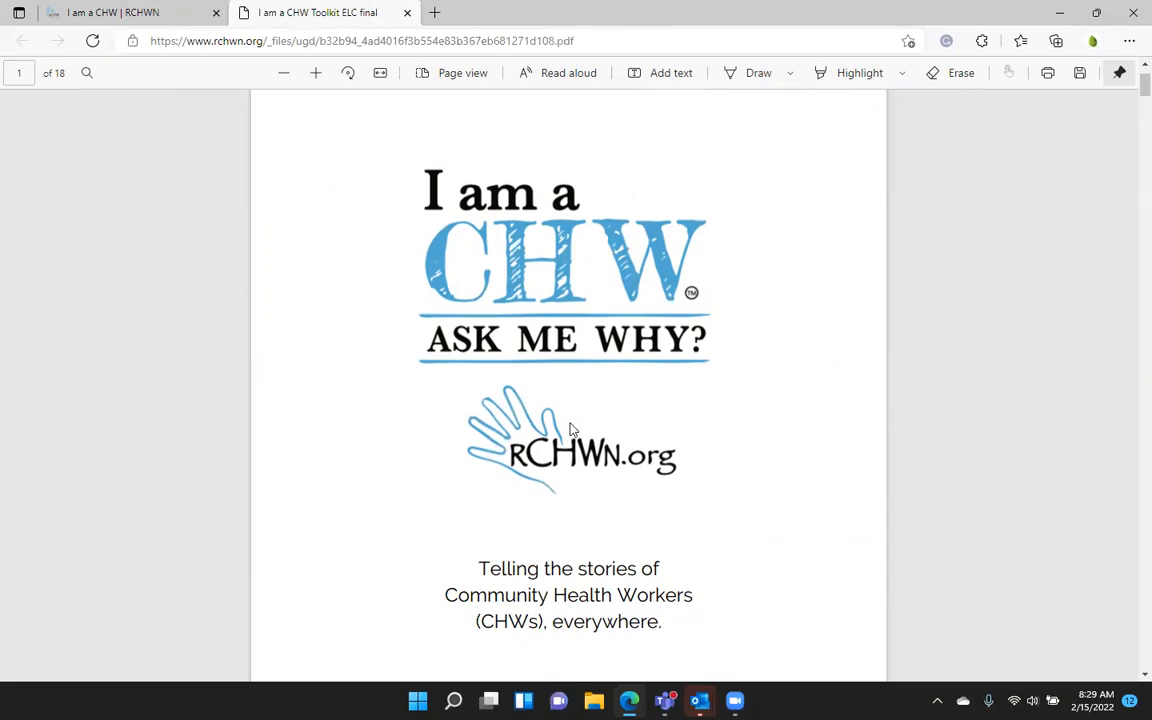
scroll(870, 463, "down", 2)
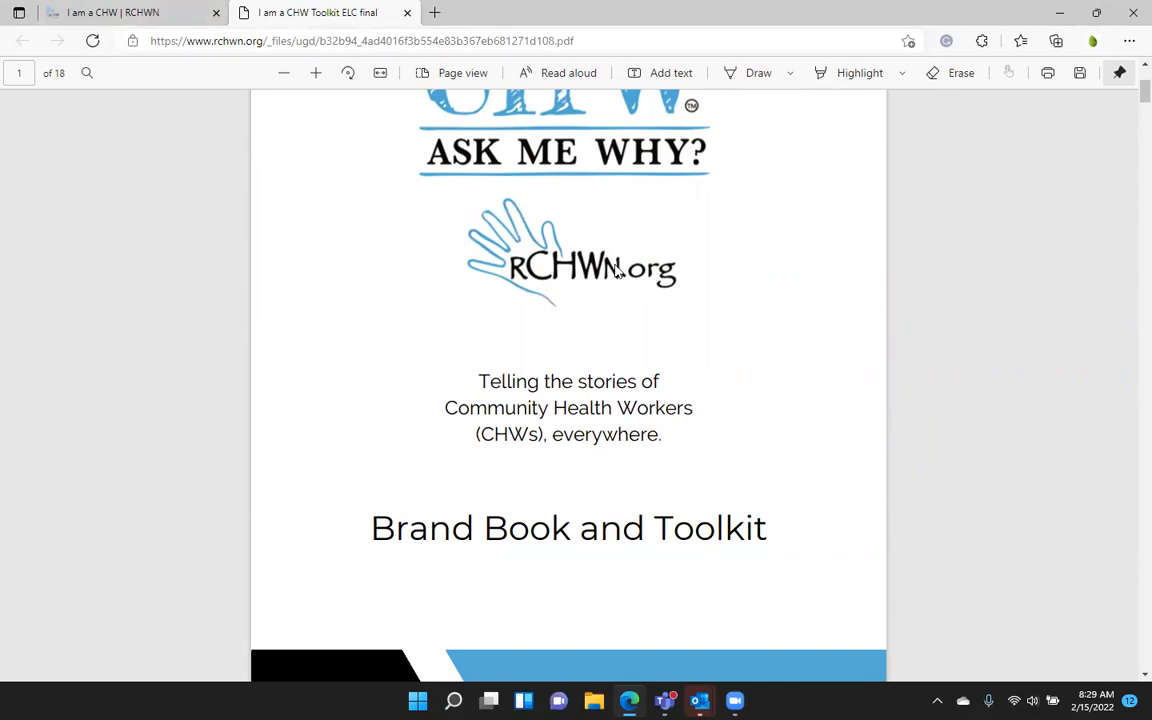
scroll(618, 272, "down", 10)
scroll(751, 231, "up", 5)
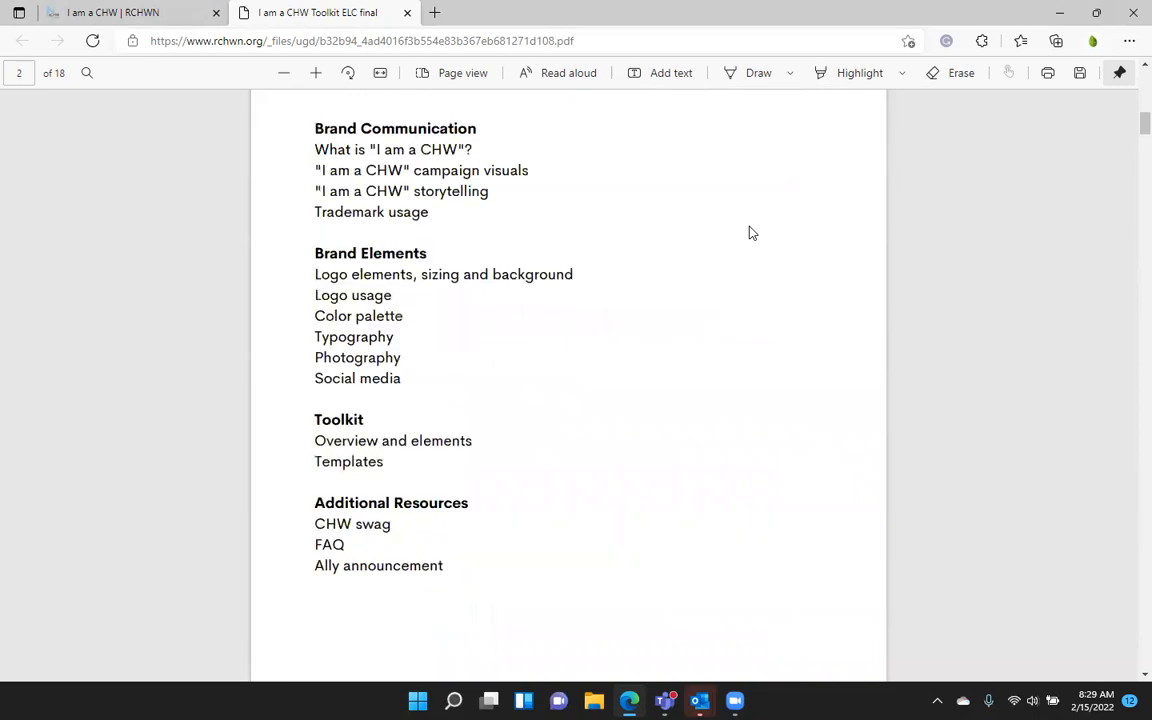
scroll(752, 232, "up", 3)
scroll(447, 309, "up", 1)
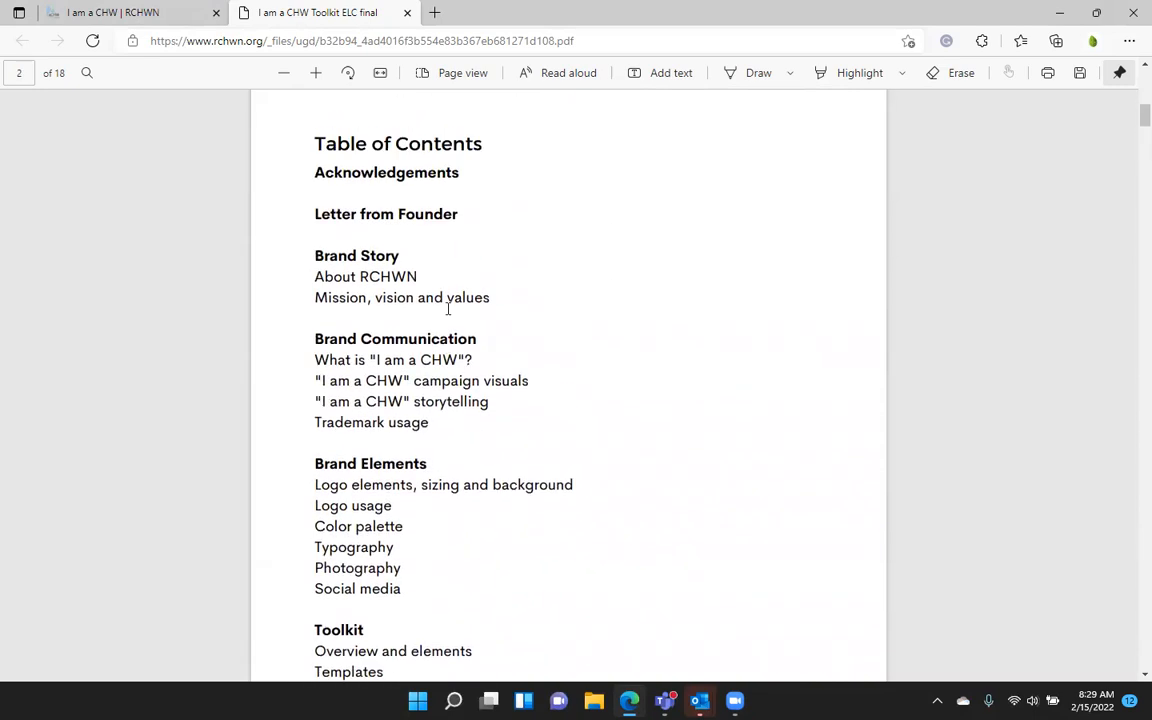
right_click(447, 309)
left_click(728, 196)
scroll(743, 232, "down", 1)
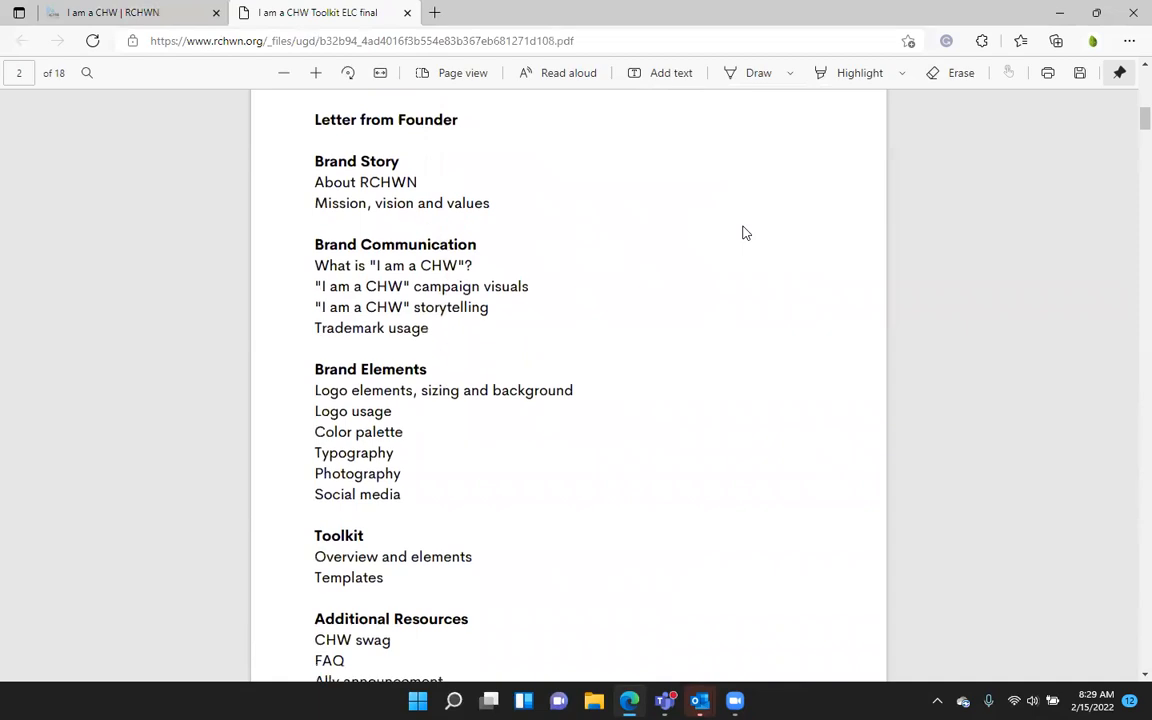
Return to the campaign page and start an editable Canva design from the green short template.
left_click(143, 10)
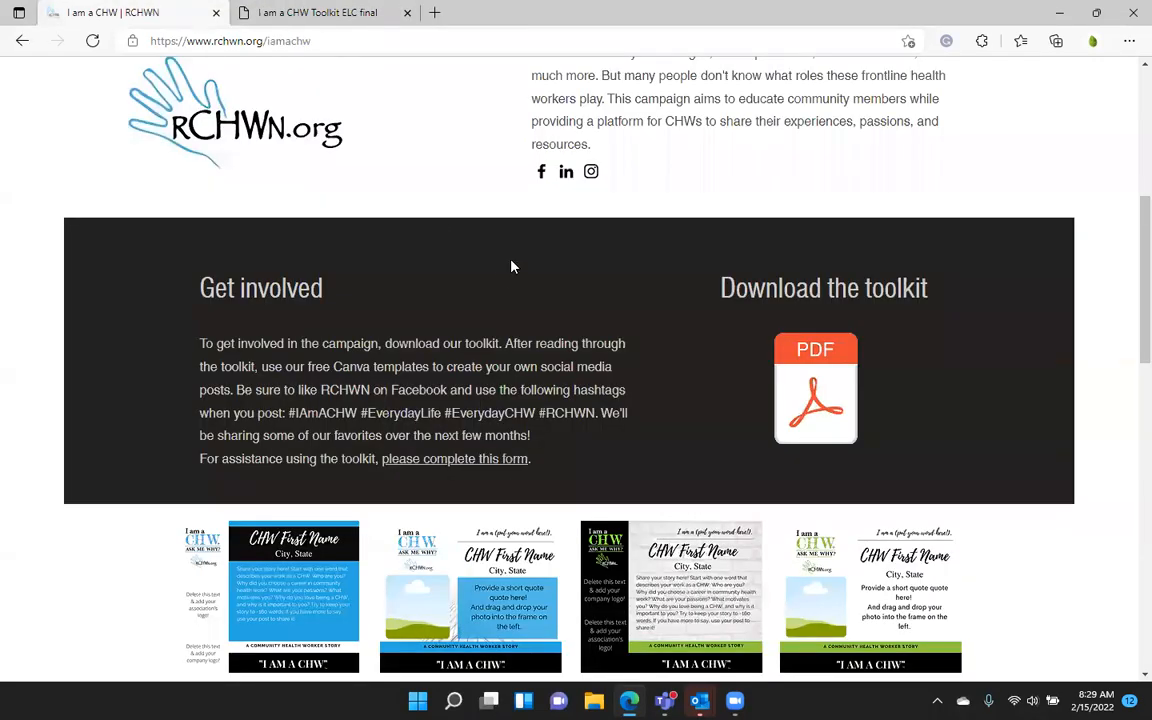
scroll(505, 279, "down", 2)
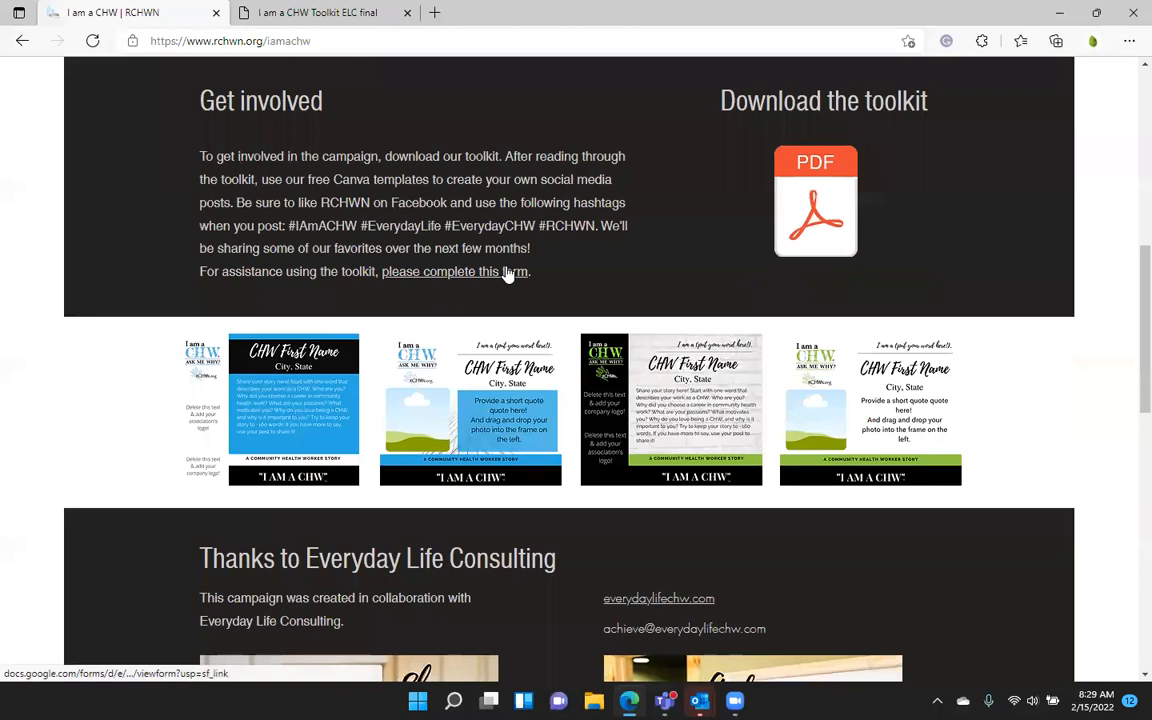
scroll(972, 386, "down", 1)
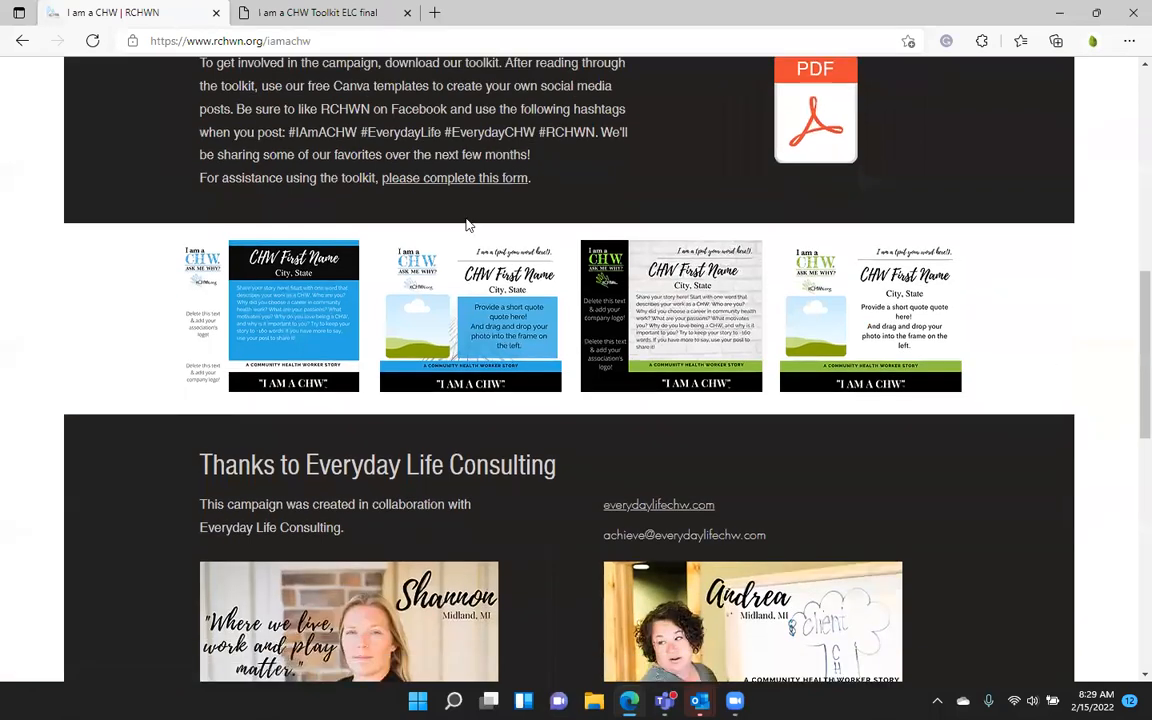
scroll(662, 189, "up", 2)
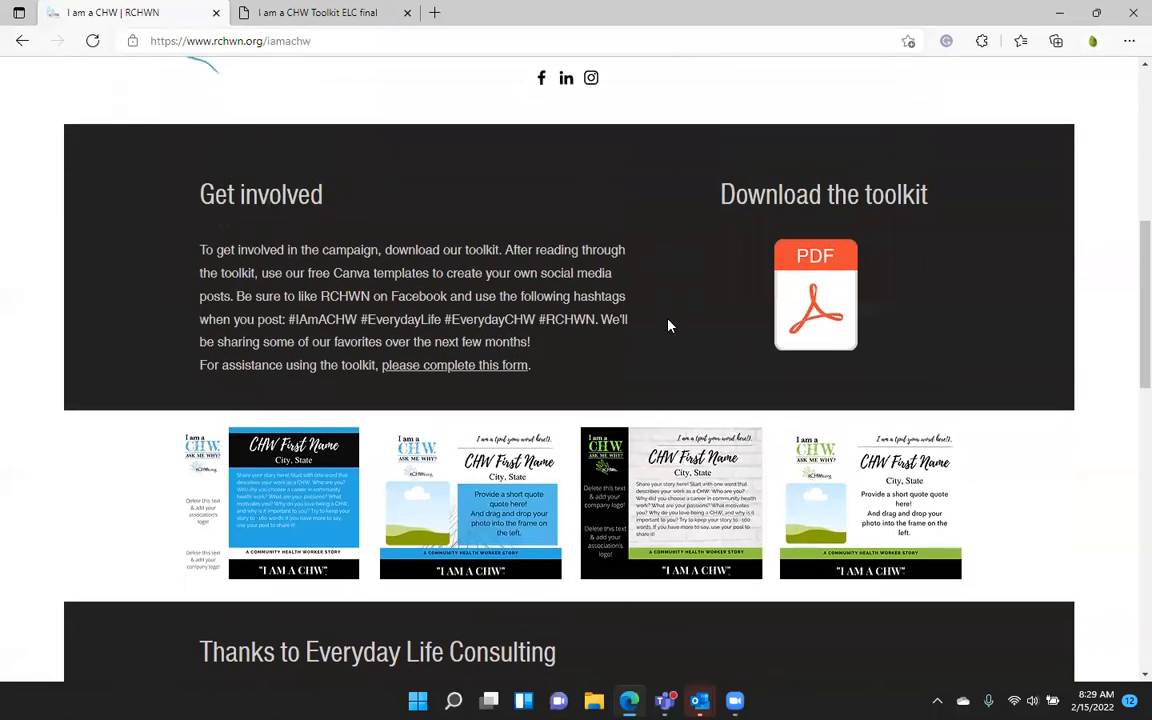
scroll(433, 372, "down", 1)
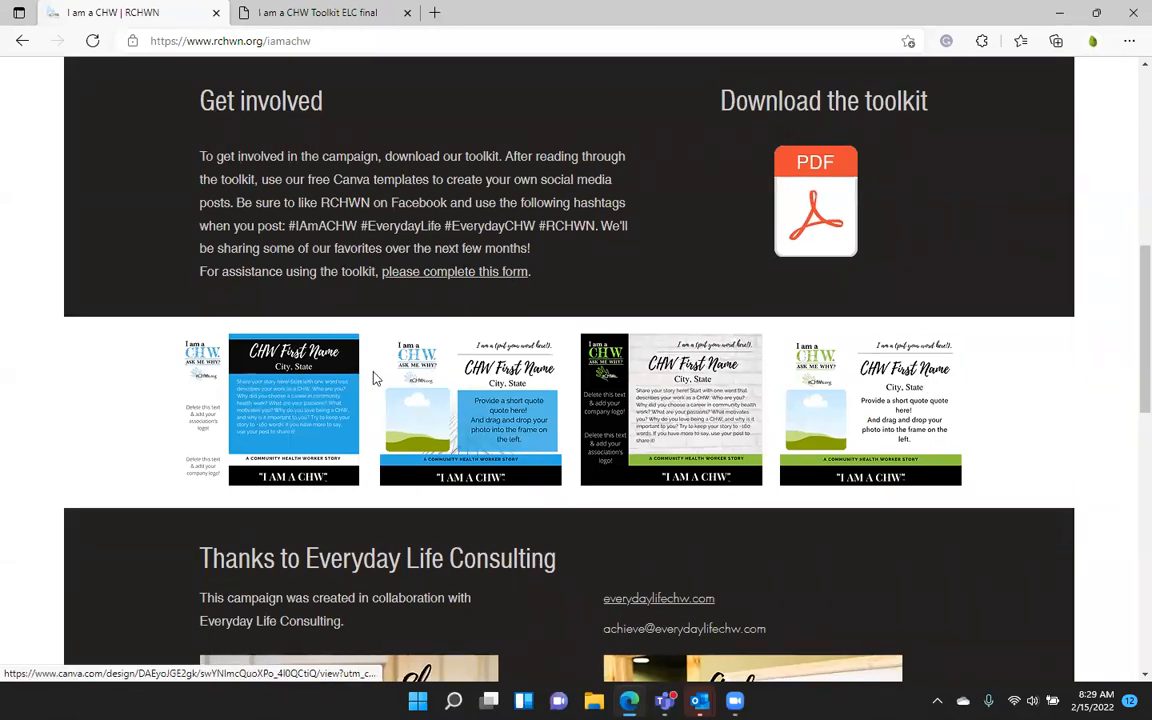
left_click(848, 421)
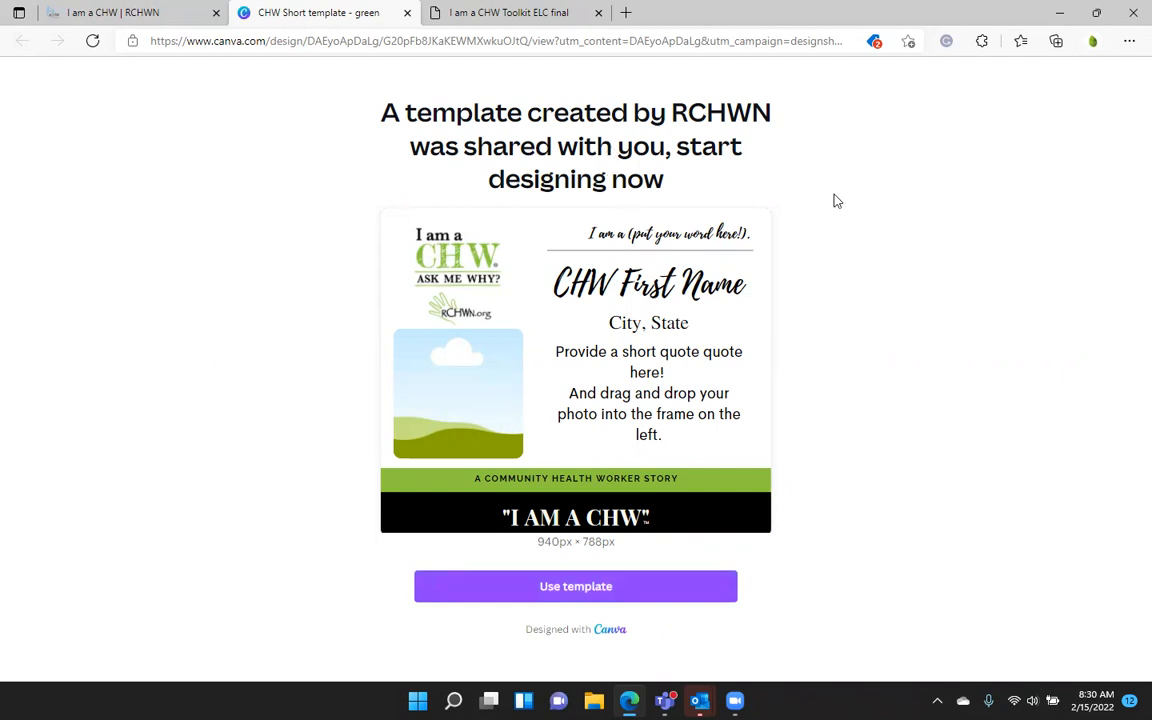
left_click(601, 589)
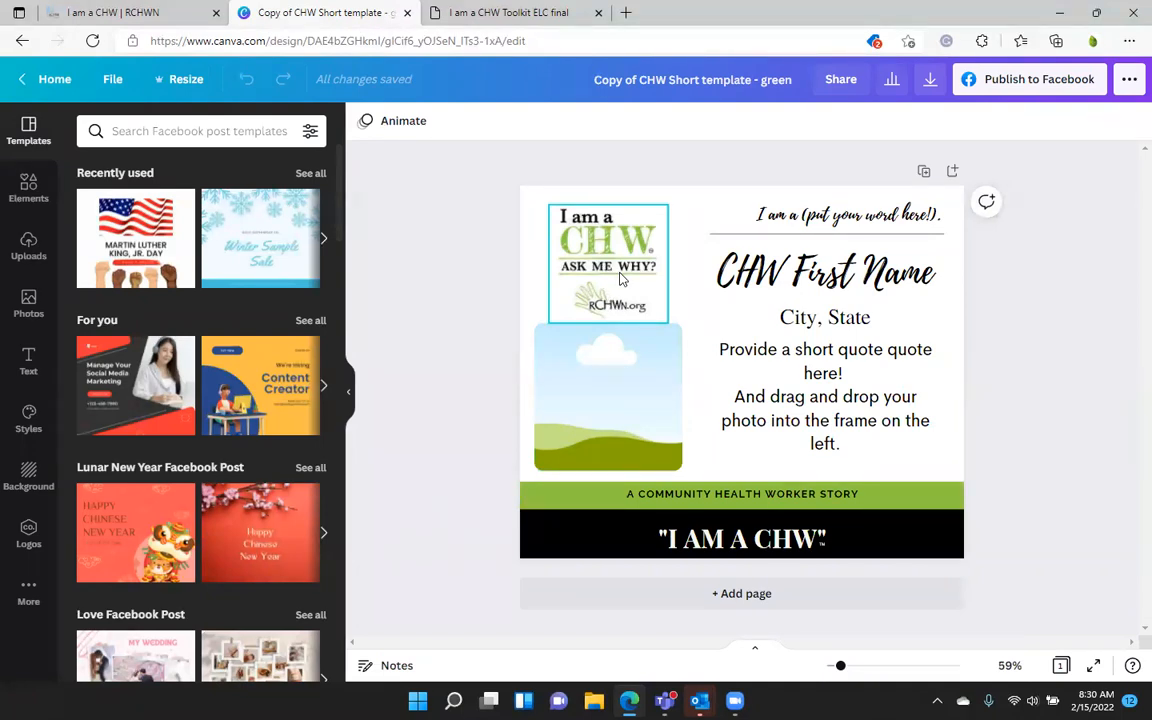
Fill the template's photo frame with the recently used stock photo of a woman in a hat.
left_click(632, 373)
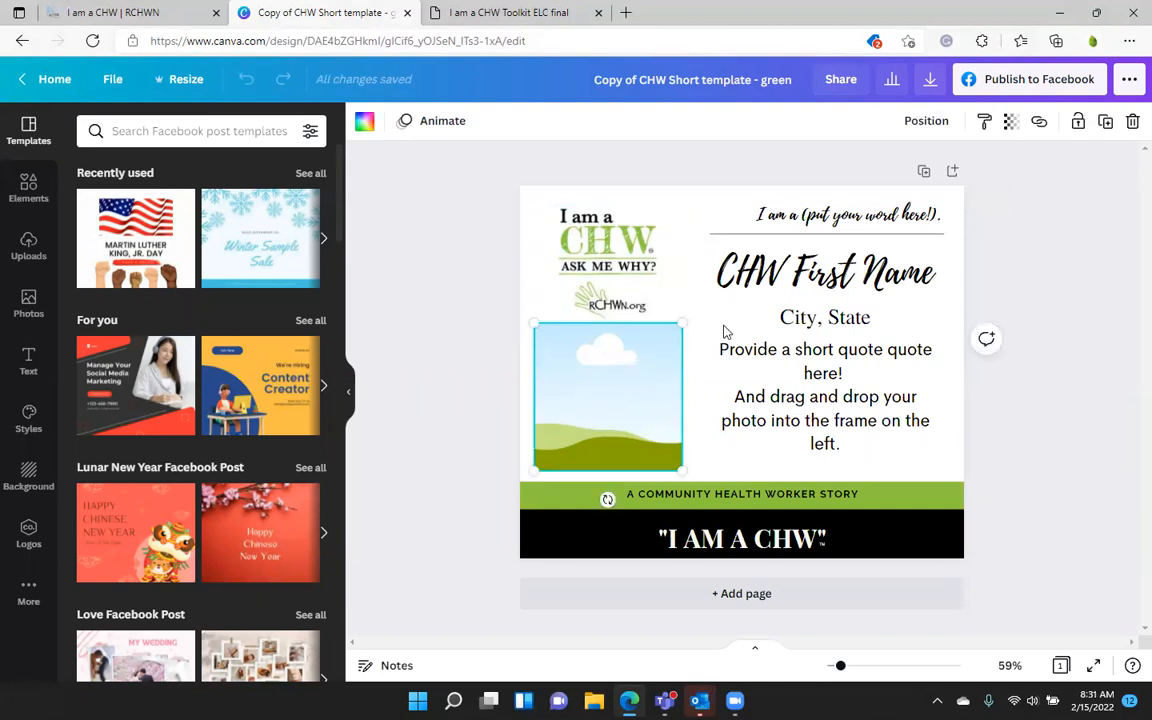
left_click(31, 253)
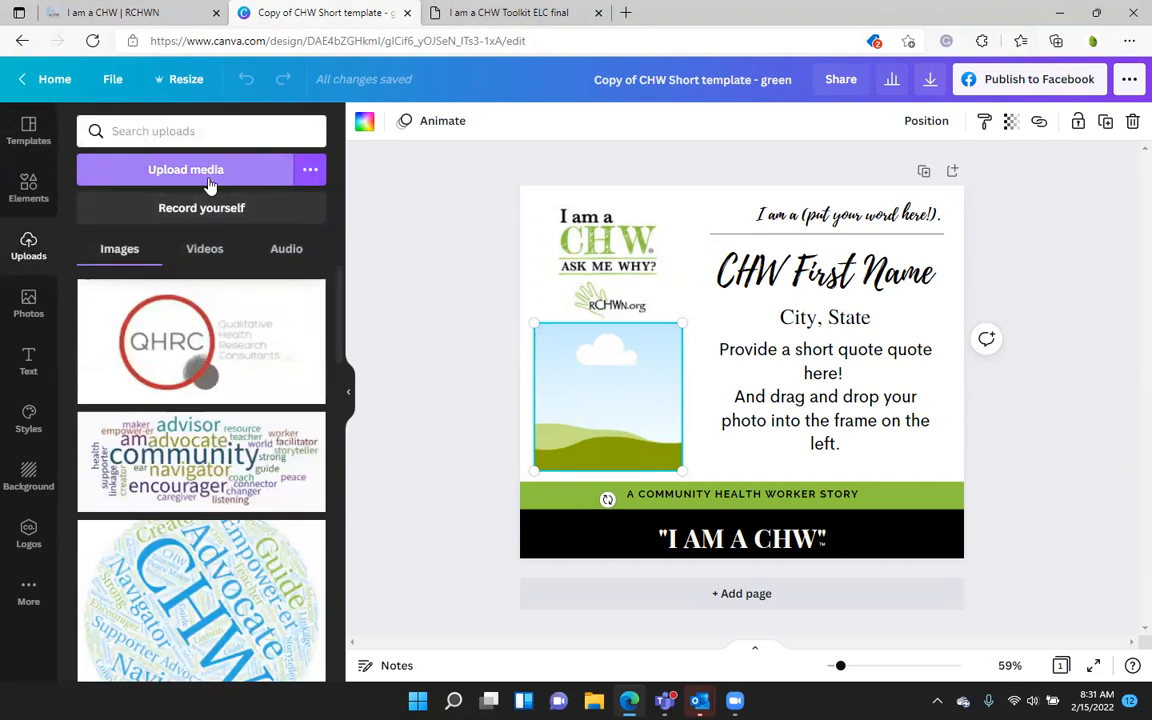
scroll(155, 550, "down", 4)
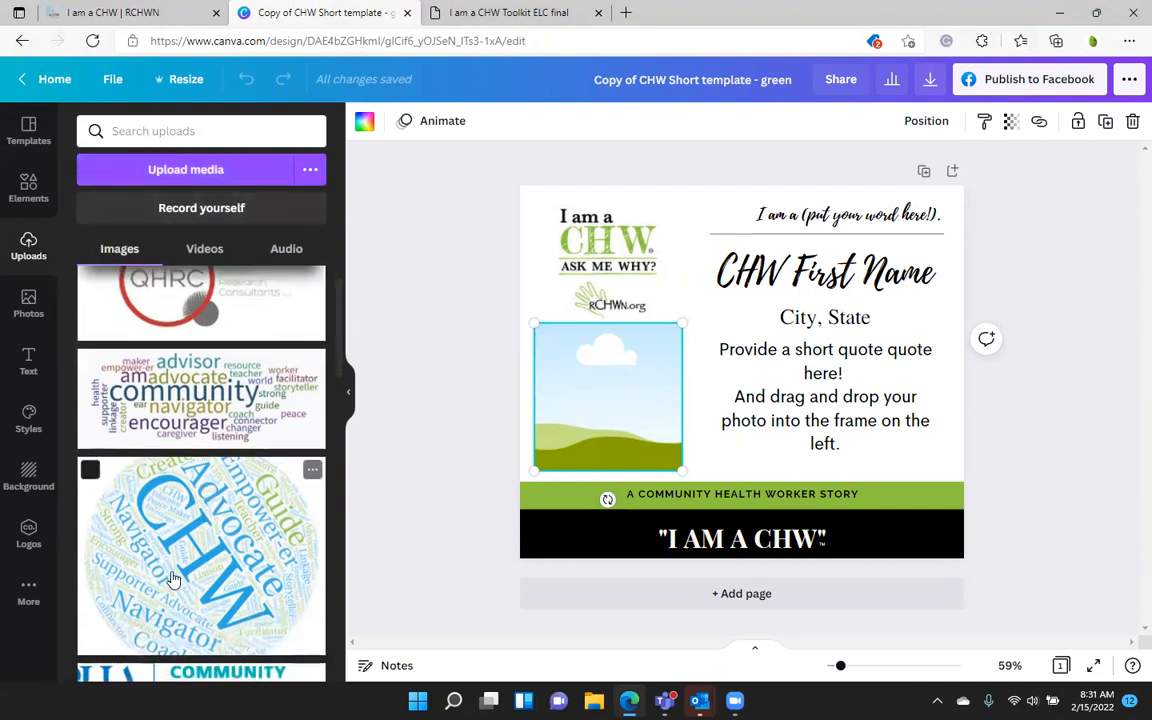
scroll(160, 530, "up", 4)
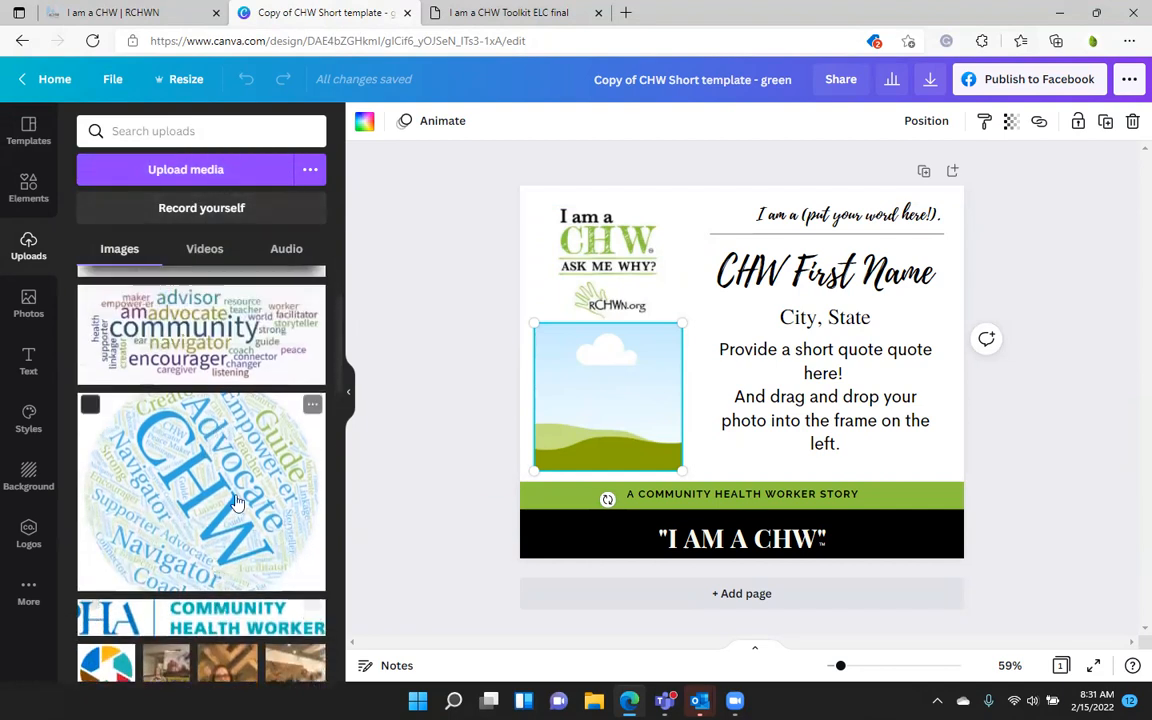
scroll(237, 518, "down", 1)
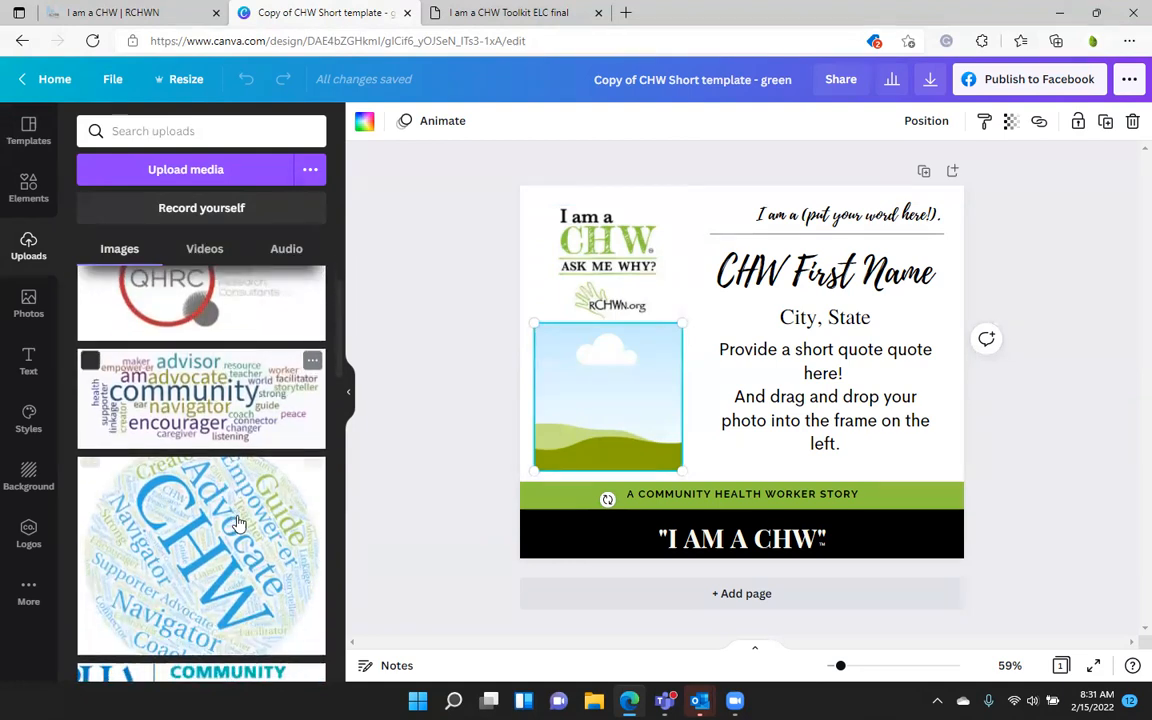
left_click(43, 303)
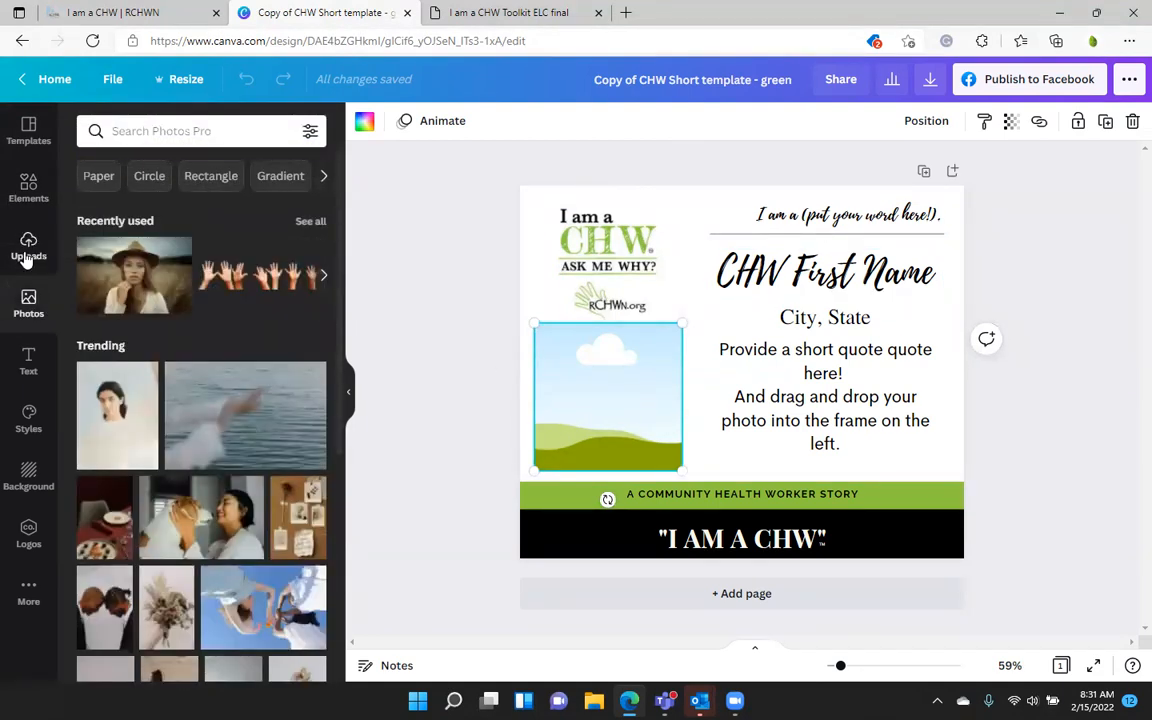
left_click(136, 280)
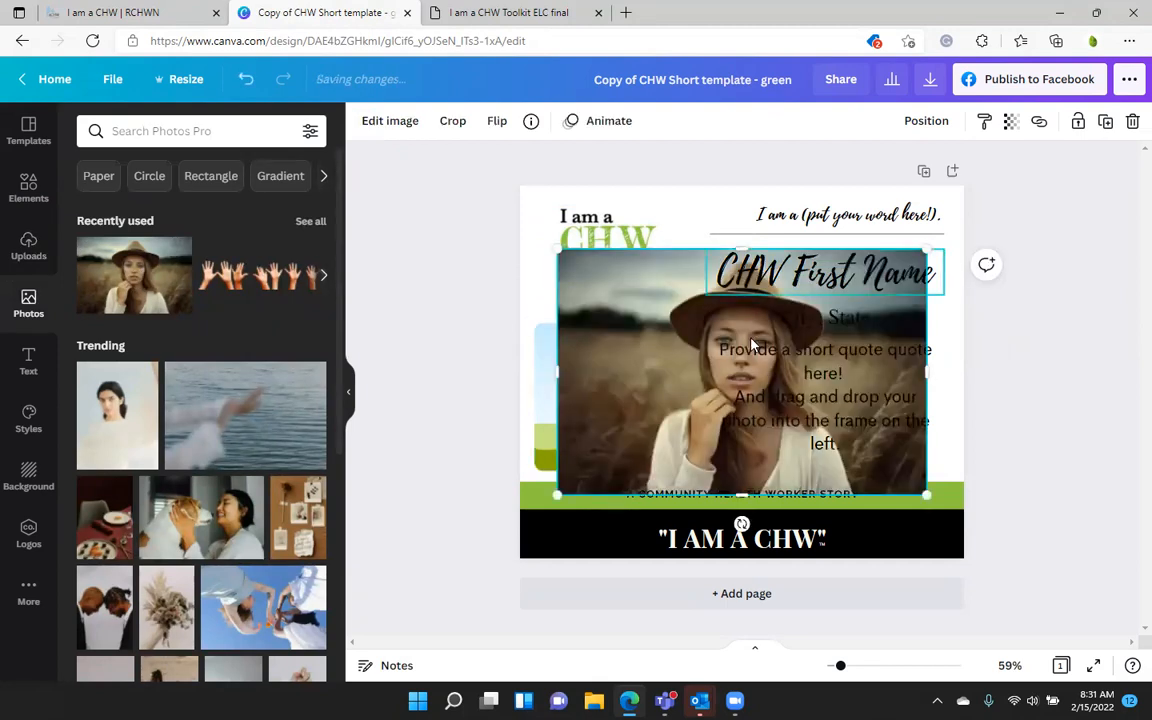
left_click_drag(716, 333, 612, 360)
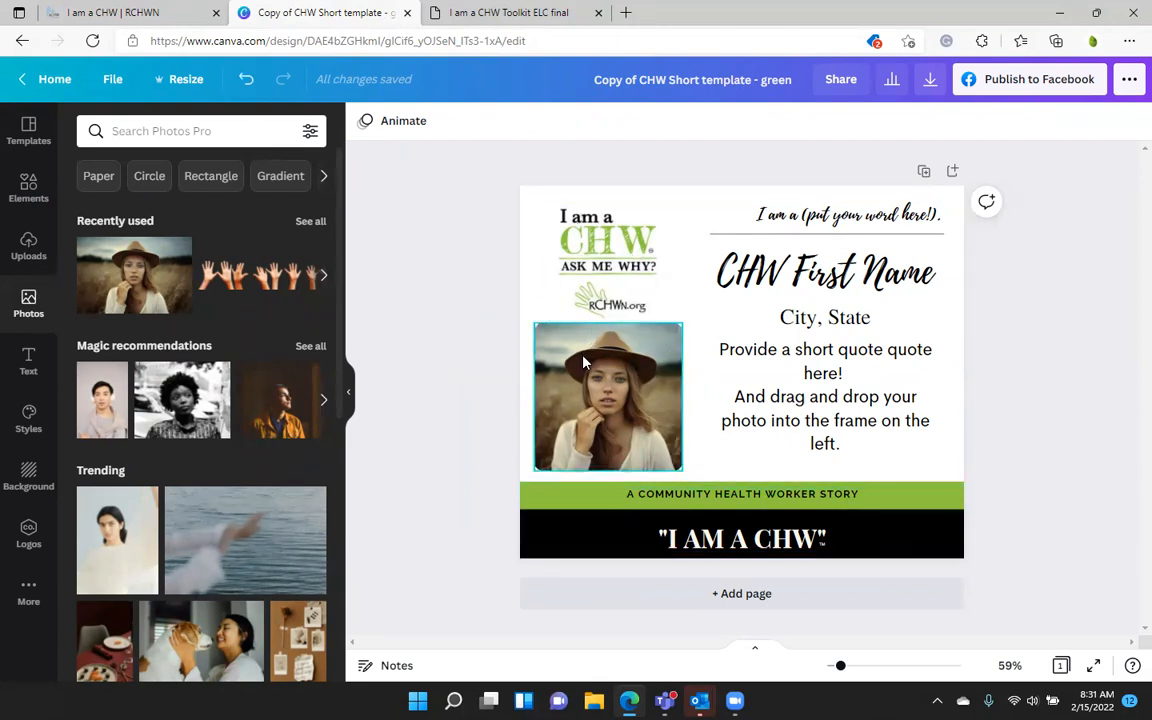
Replace the placeholder in the top "I am a" line so that it reads "I am an advocate.".
left_click(898, 216)
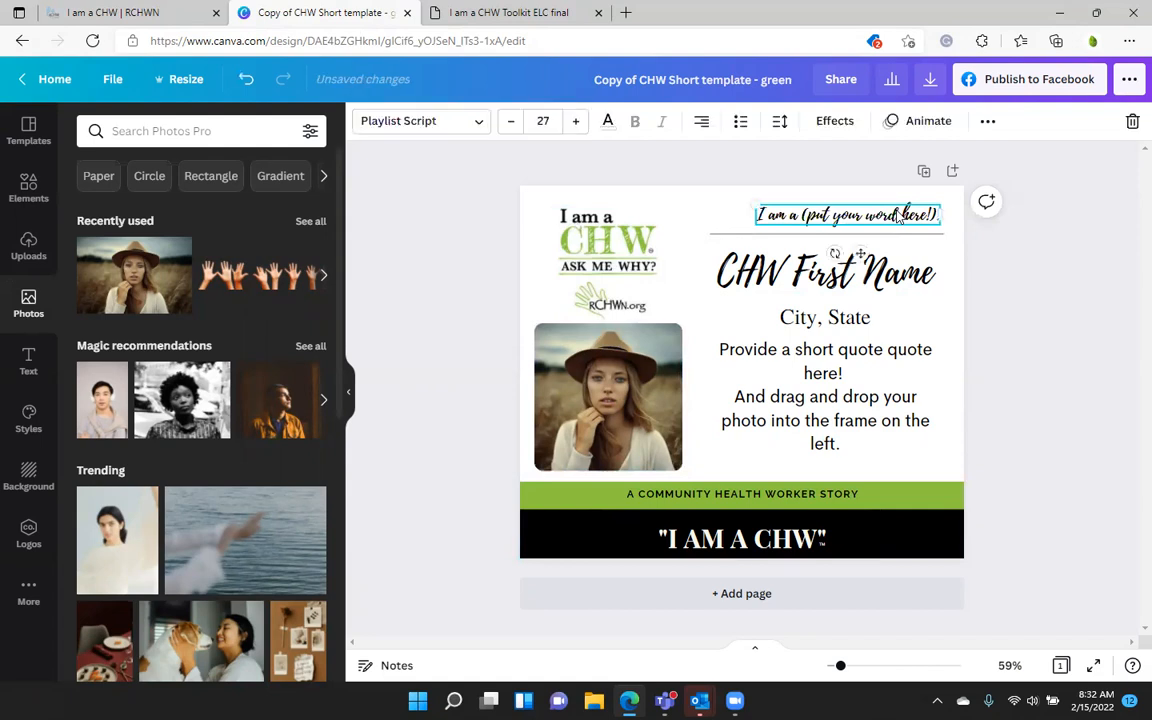
left_click(789, 214)
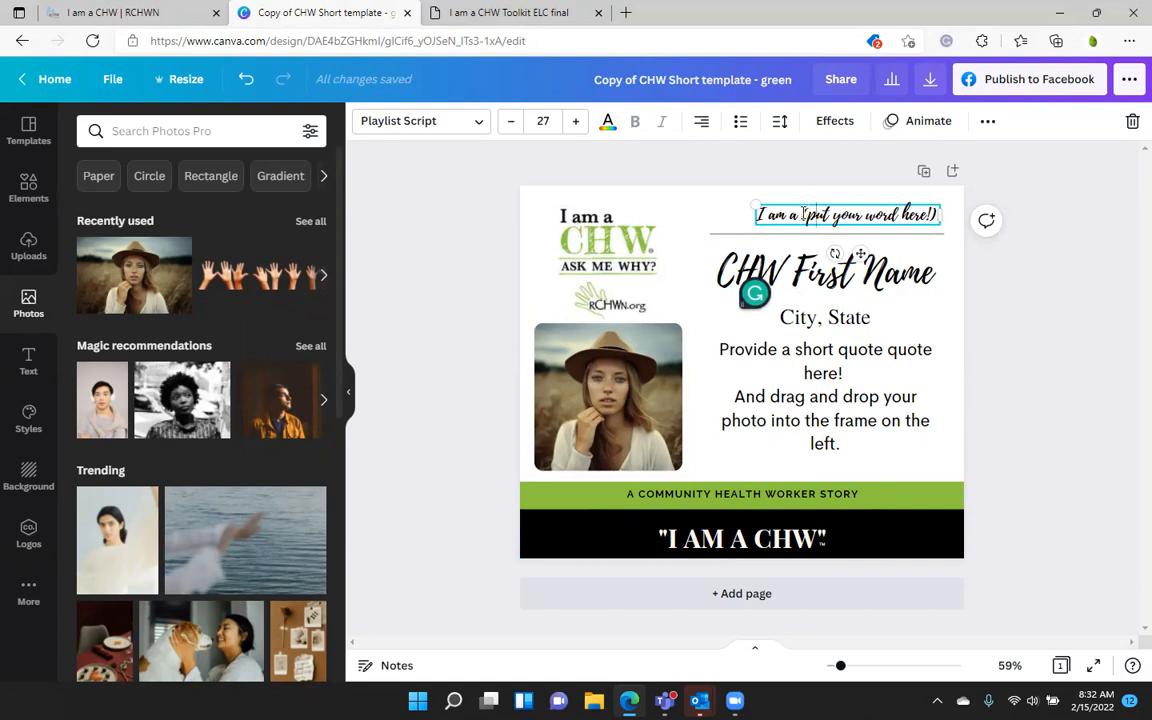
left_click_drag(803, 214, 938, 215)
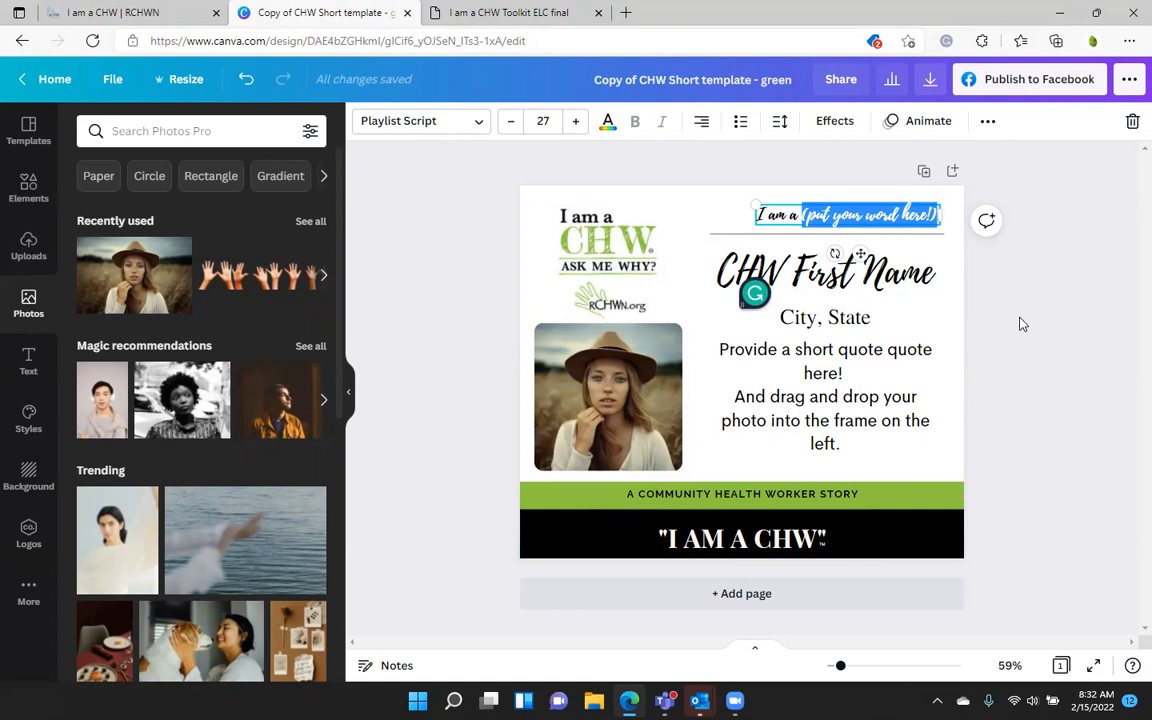
key("BackSpace")
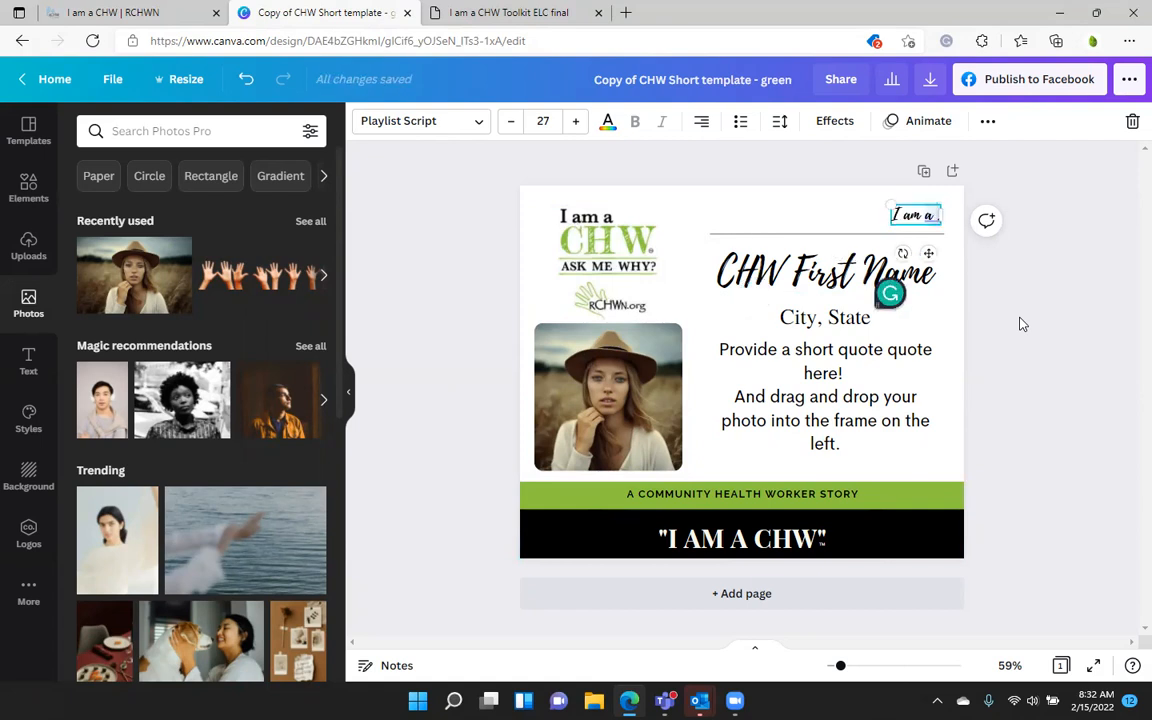
type("n advocate.")
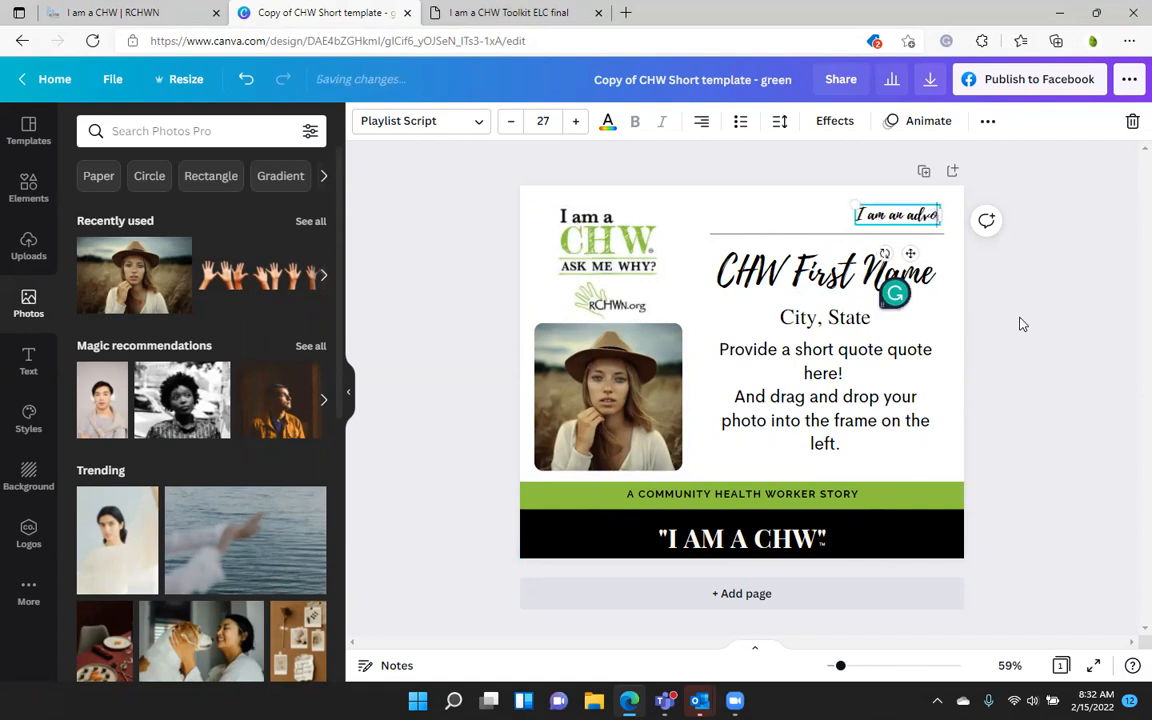
Replace the "CHW First Name" placeholder with the worker's first name and the "City, State" placeholder with "Indiana".
left_click(781, 272)
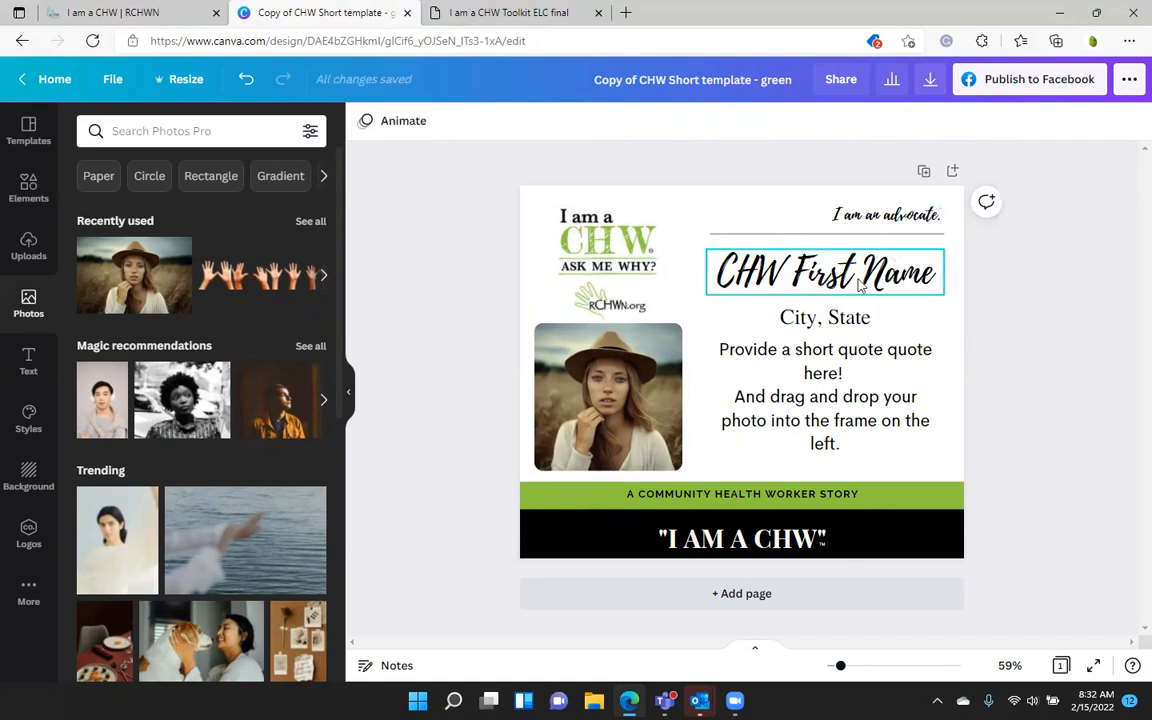
triple_click(781, 272)
type("Keeley")
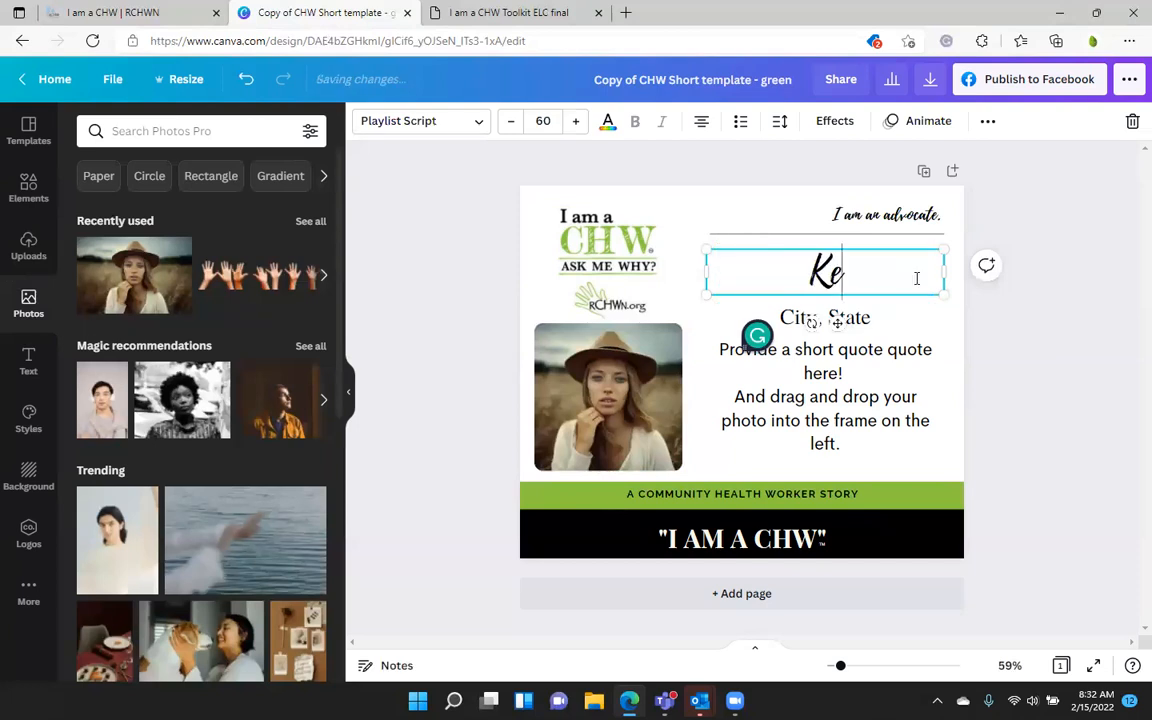
triple_click(869, 322)
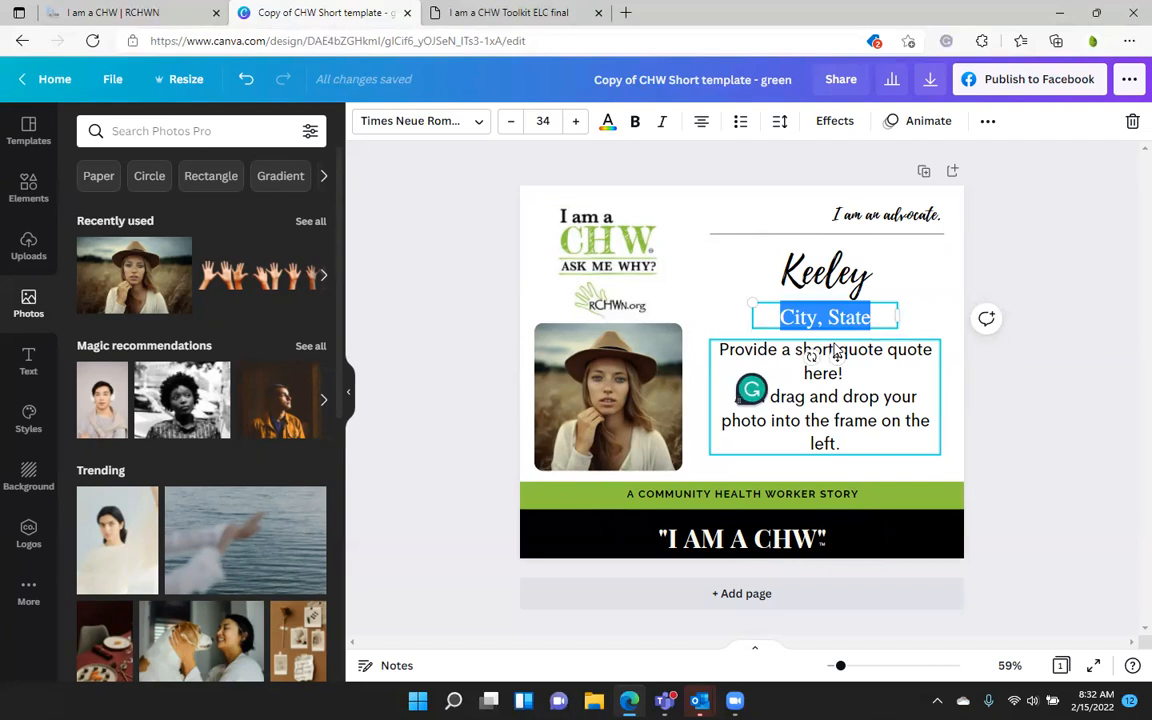
type("Indiana")
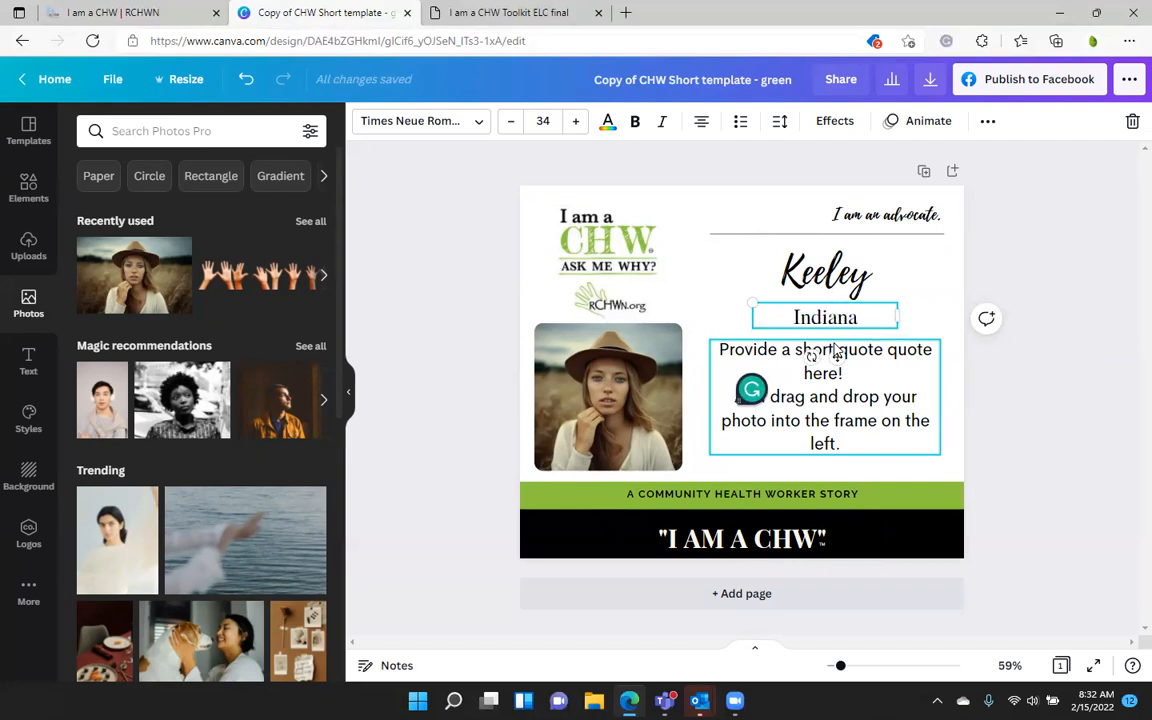
Replace the placeholder quote text with "I am a CHW because health is a right for all people.".
left_click(836, 442)
left_click(876, 436)
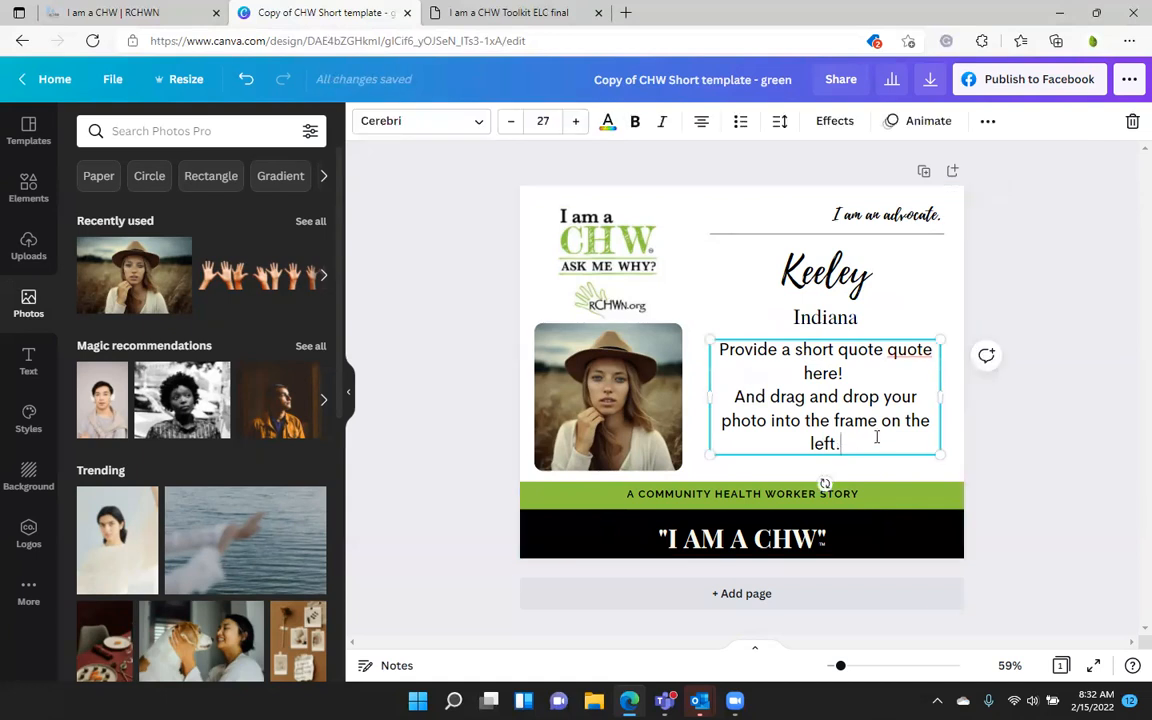
left_click_drag(873, 444, 699, 349)
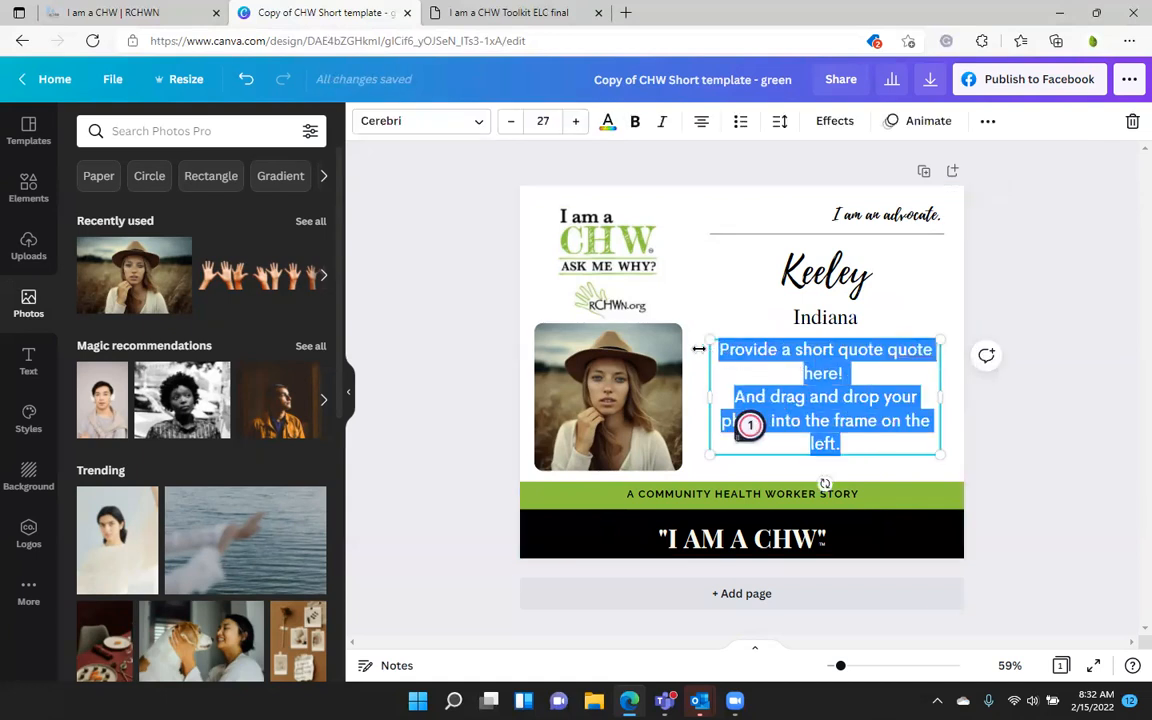
key("BackSpace")
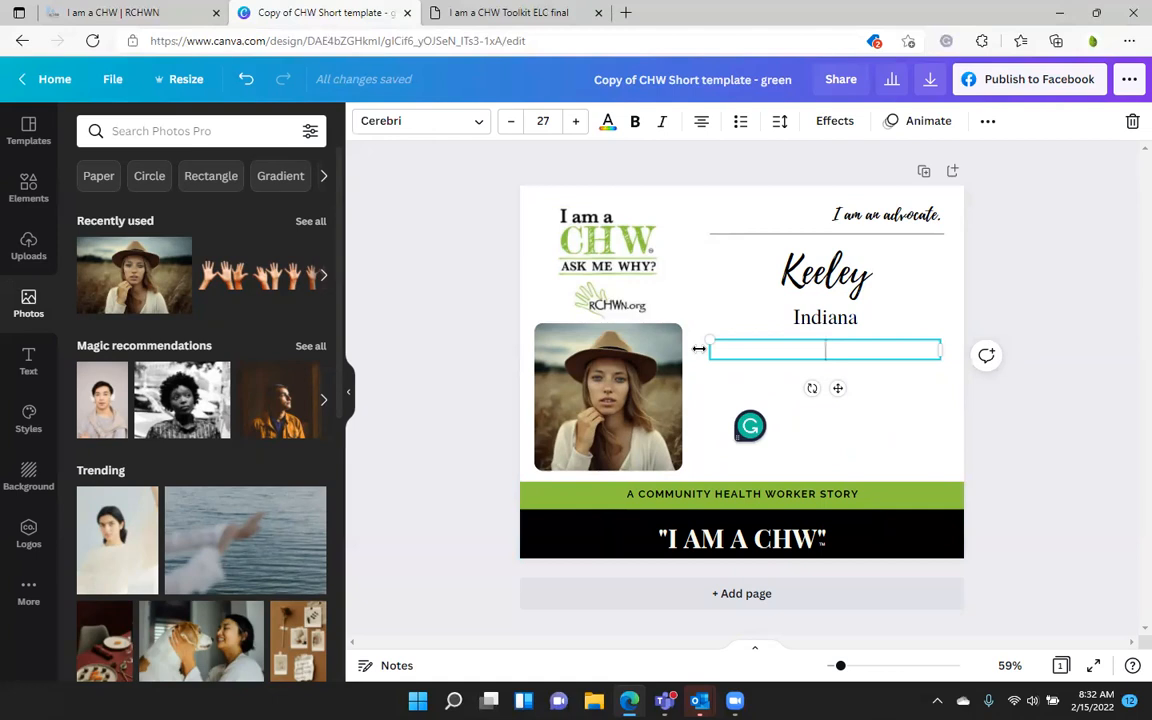
type("I am")
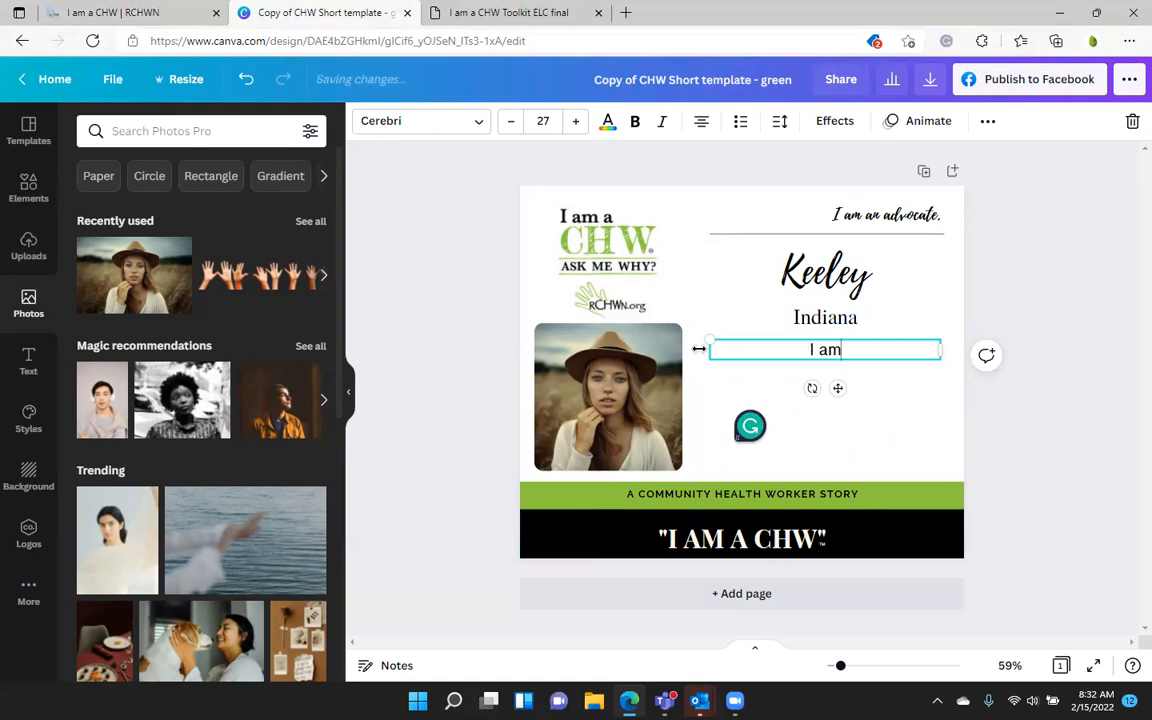
type(" a CHW beca")
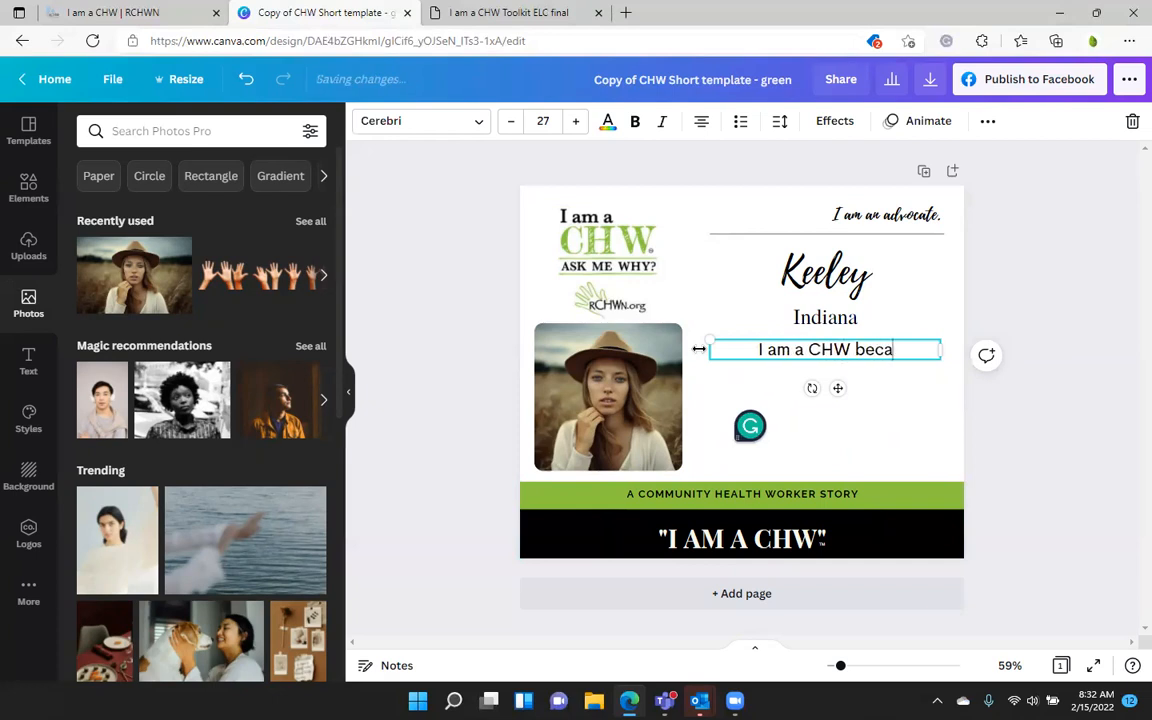
type("use he")
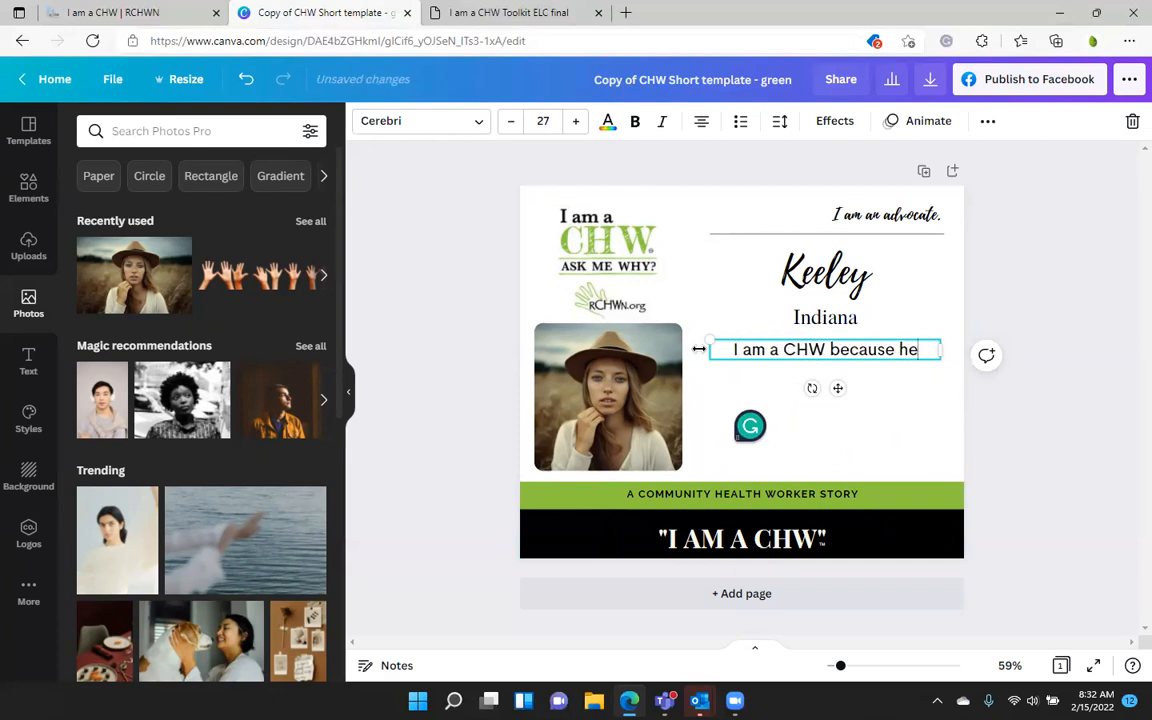
type("alth is a right")
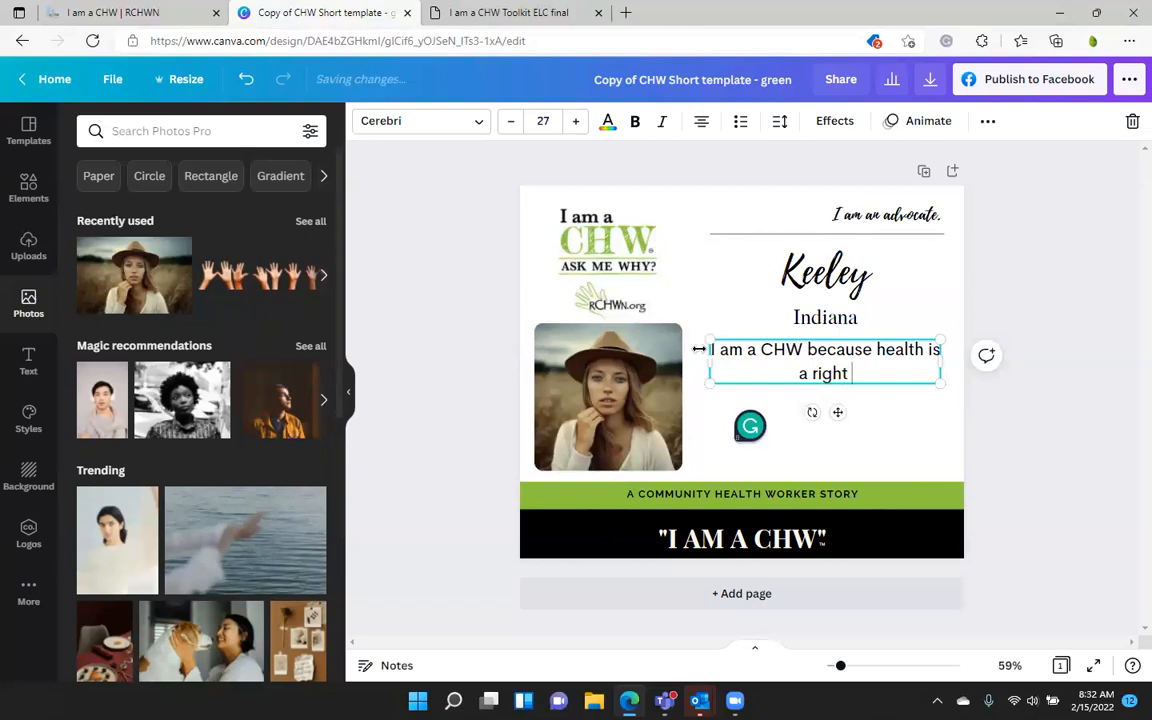
type(" for all people.")
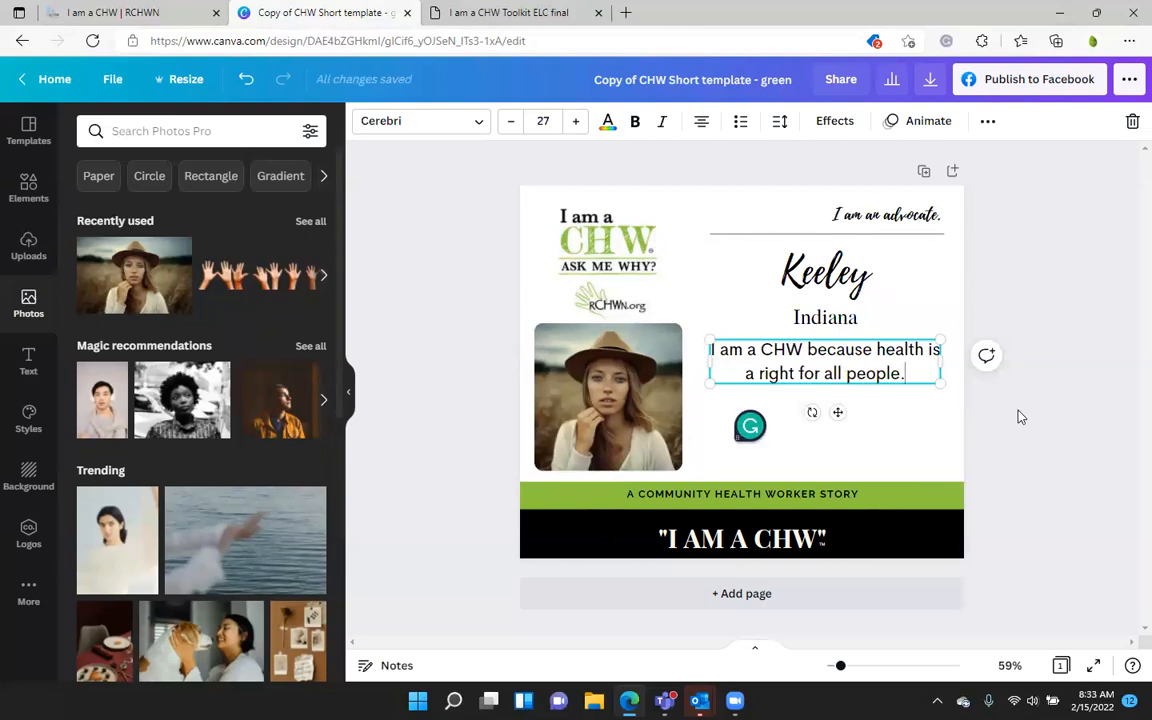
left_click(1062, 447)
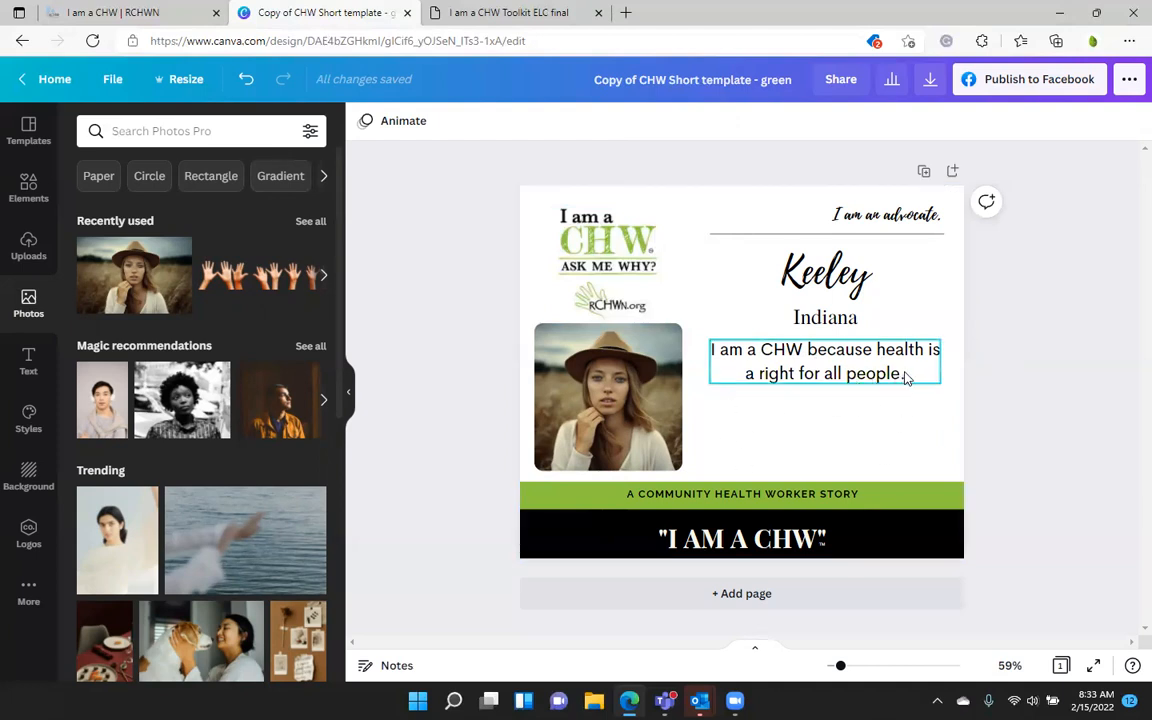
Search the elements library for "public health" and add the green face mask graphic with the white cross to the design.
left_click(34, 195)
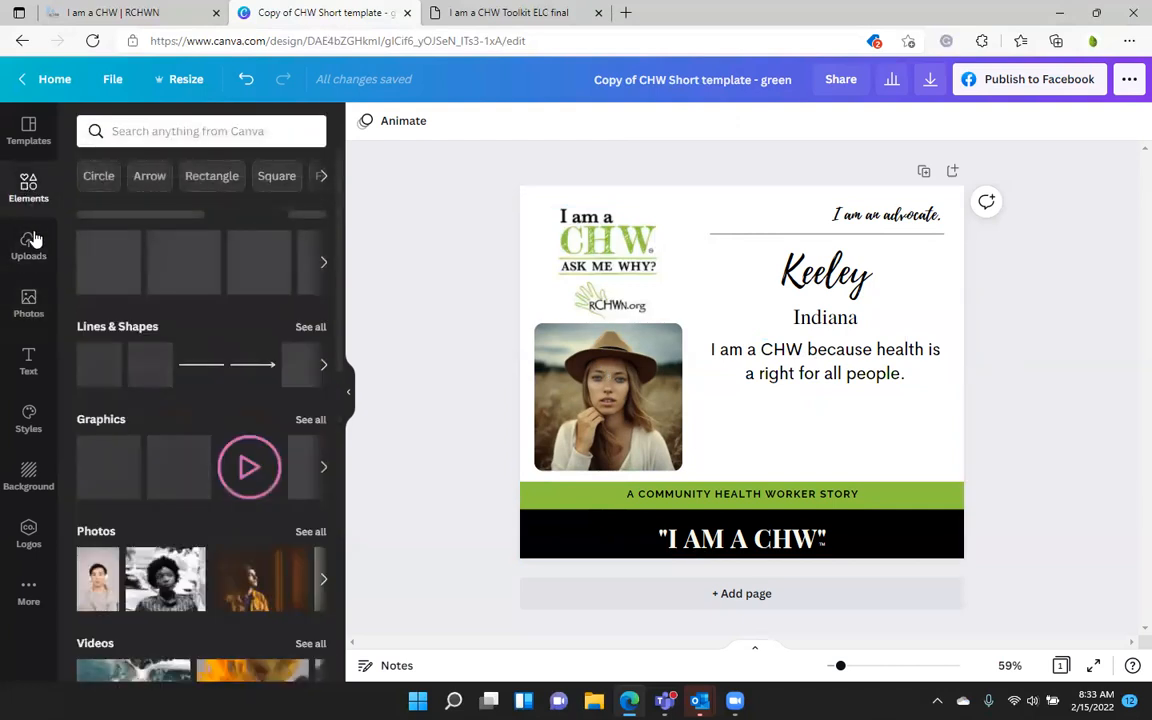
left_click(323, 264)
left_click(323, 264)
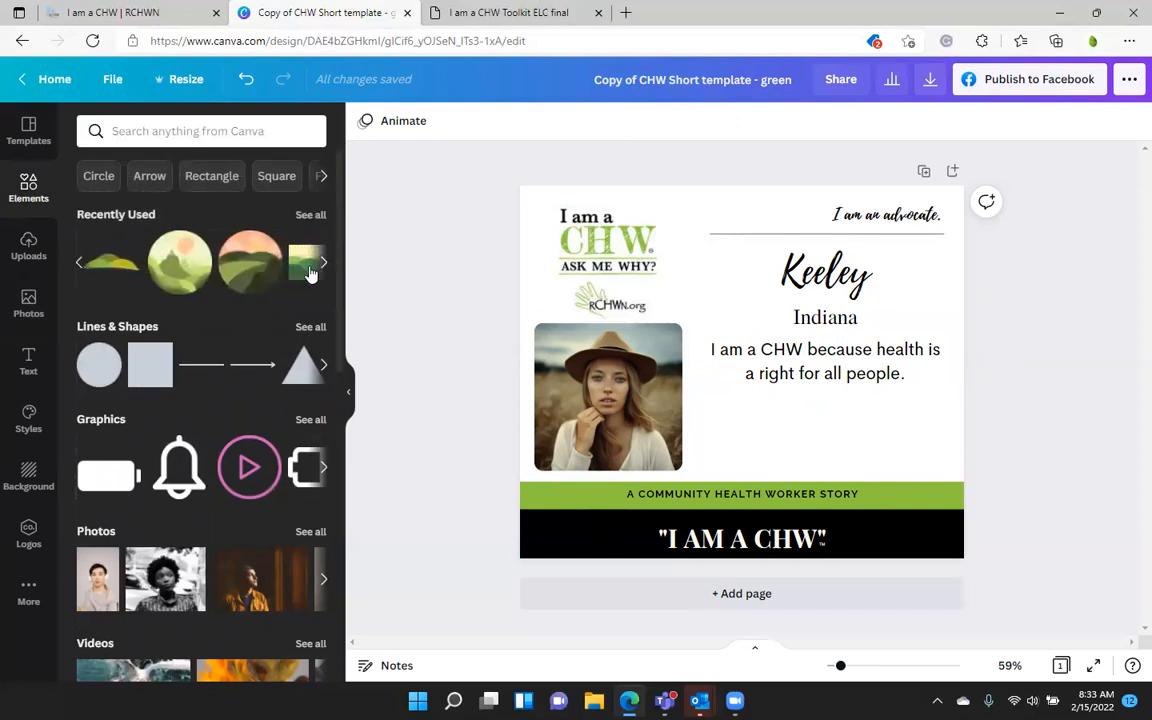
scroll(231, 309, "down", 2)
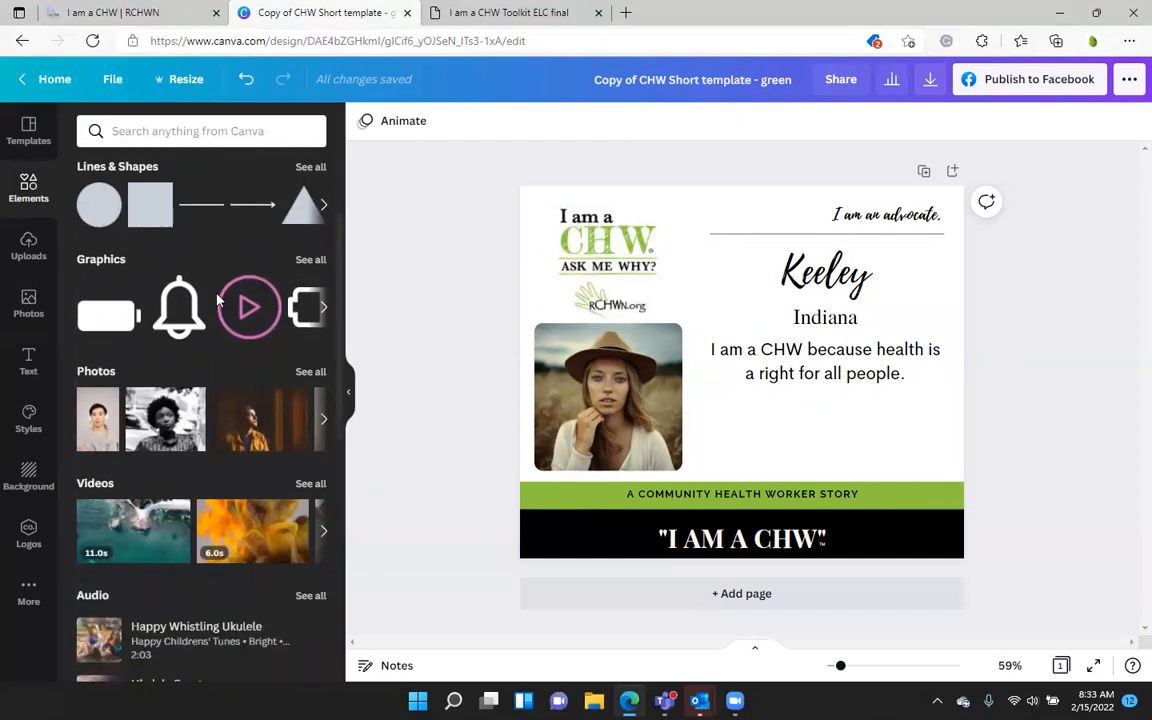
scroll(194, 263, "up", 2)
left_click(203, 134)
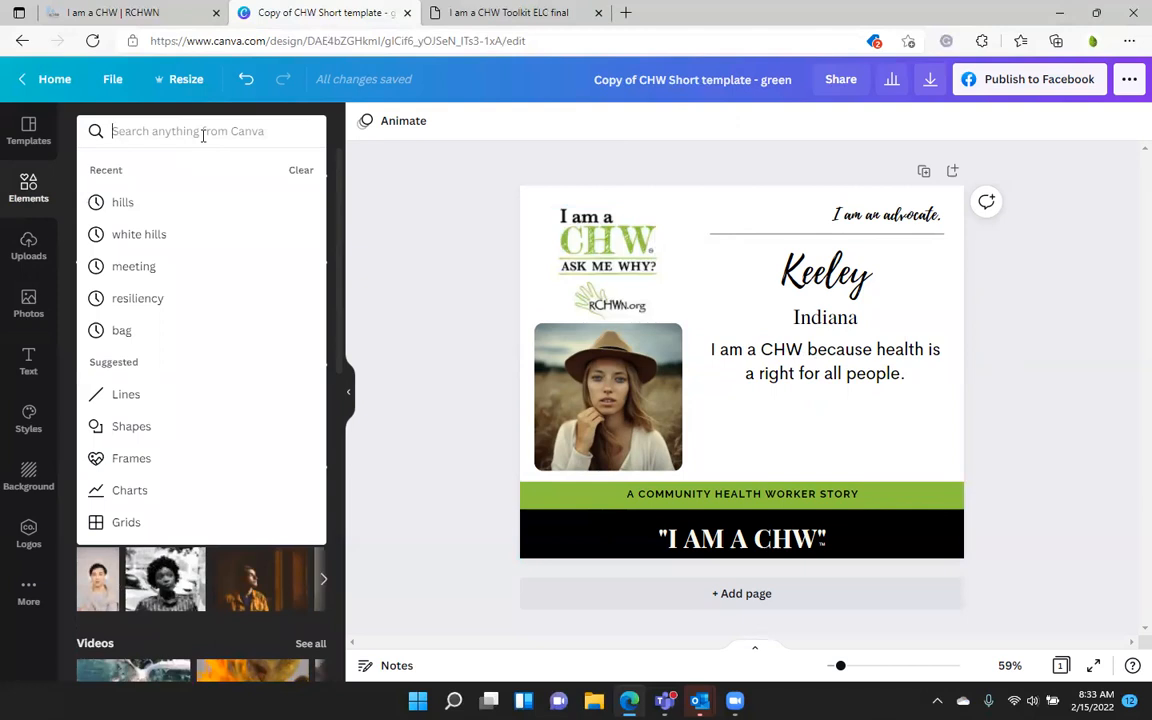
type("public health")
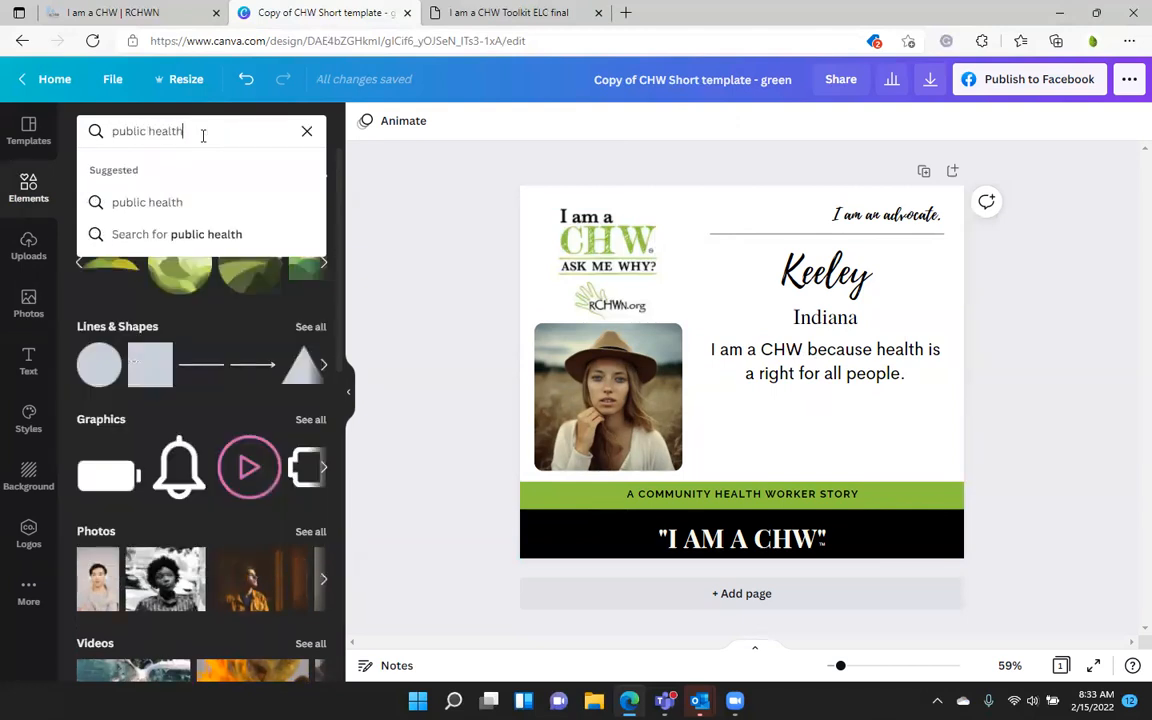
key("Return")
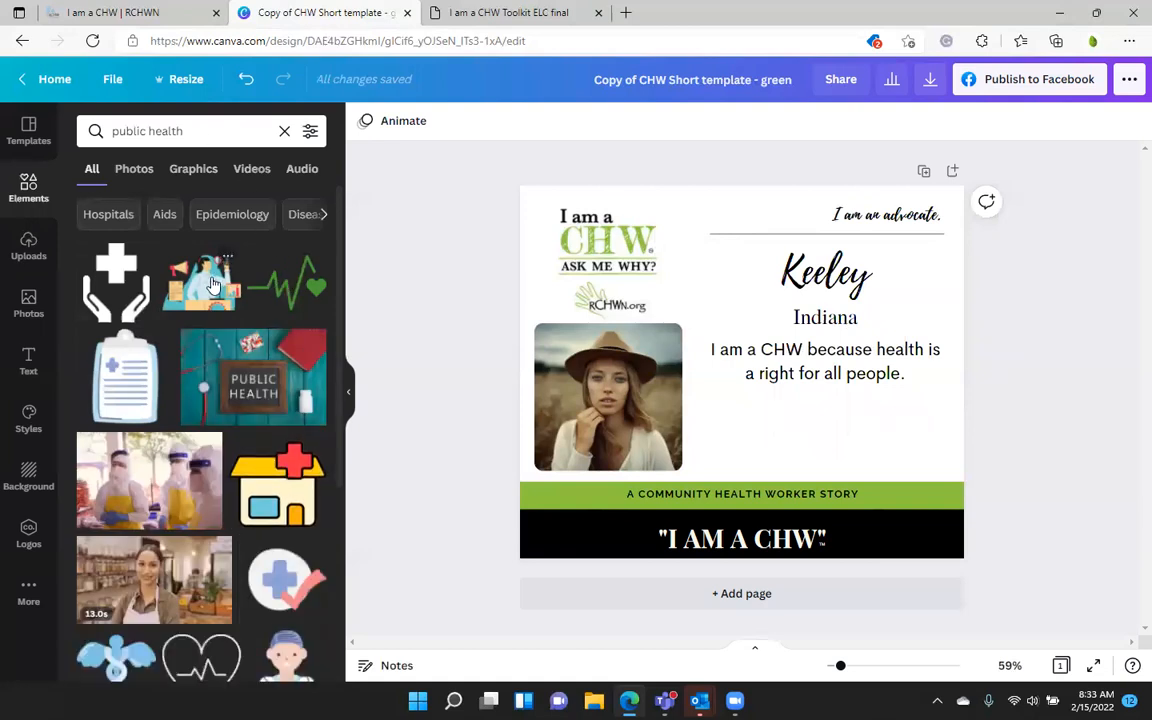
scroll(205, 440, "down", 1)
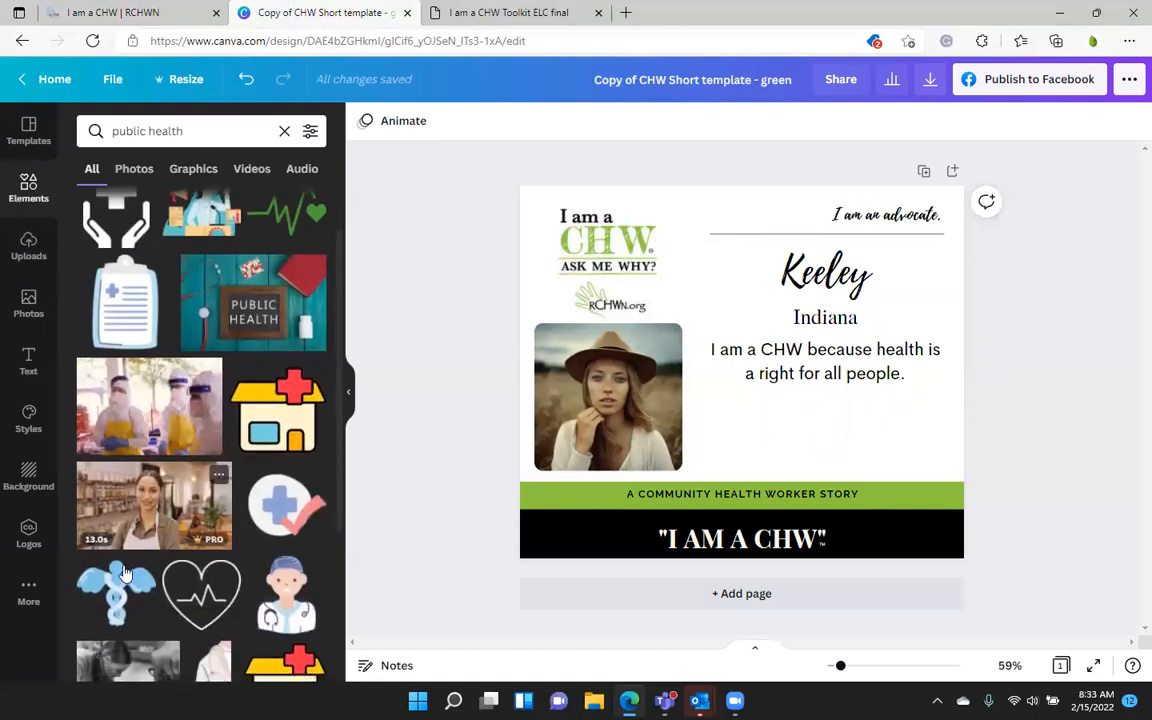
scroll(271, 512, "down", 1)
scroll(270, 510, "down", 6)
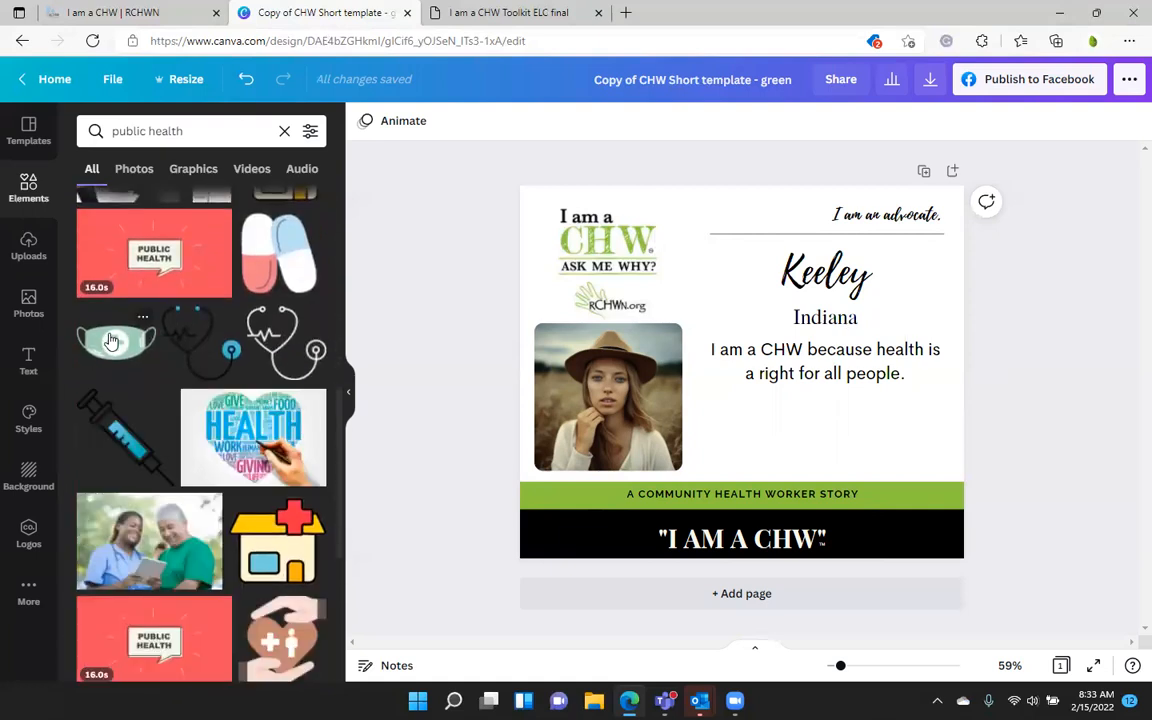
left_click(89, 336)
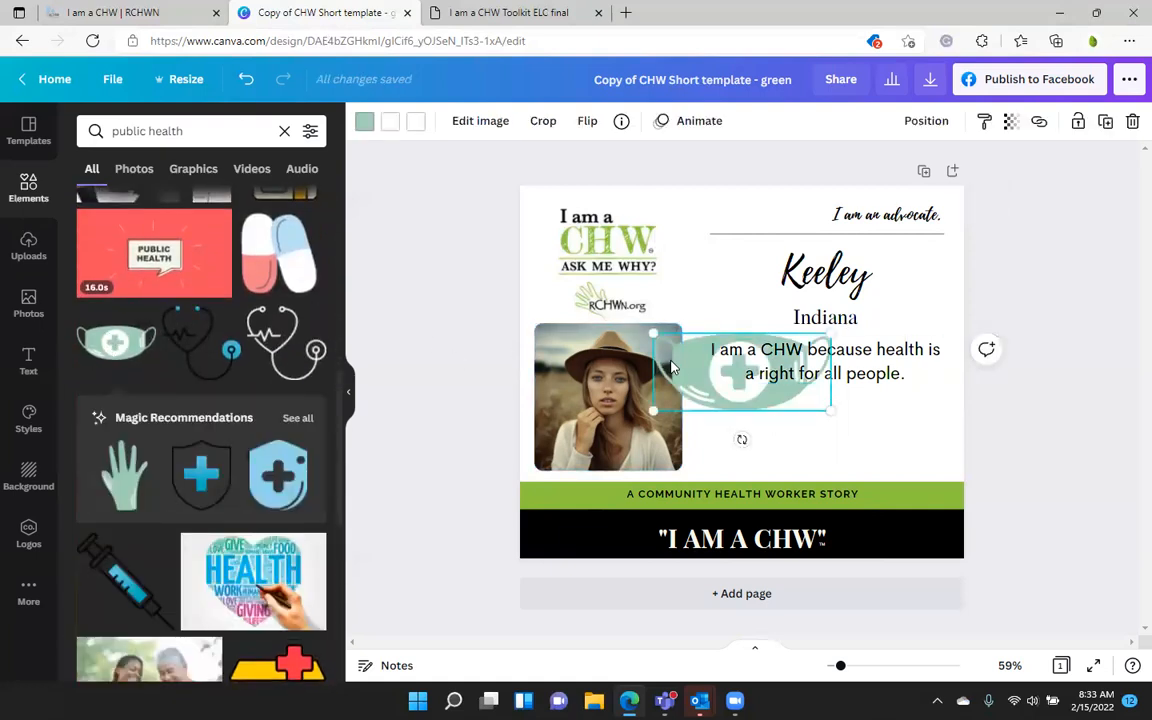
Fit the mask graphic at a smaller size below the quote, beside the photo, and recolor its green part to #90c24d.
left_click_drag(697, 385, 725, 444)
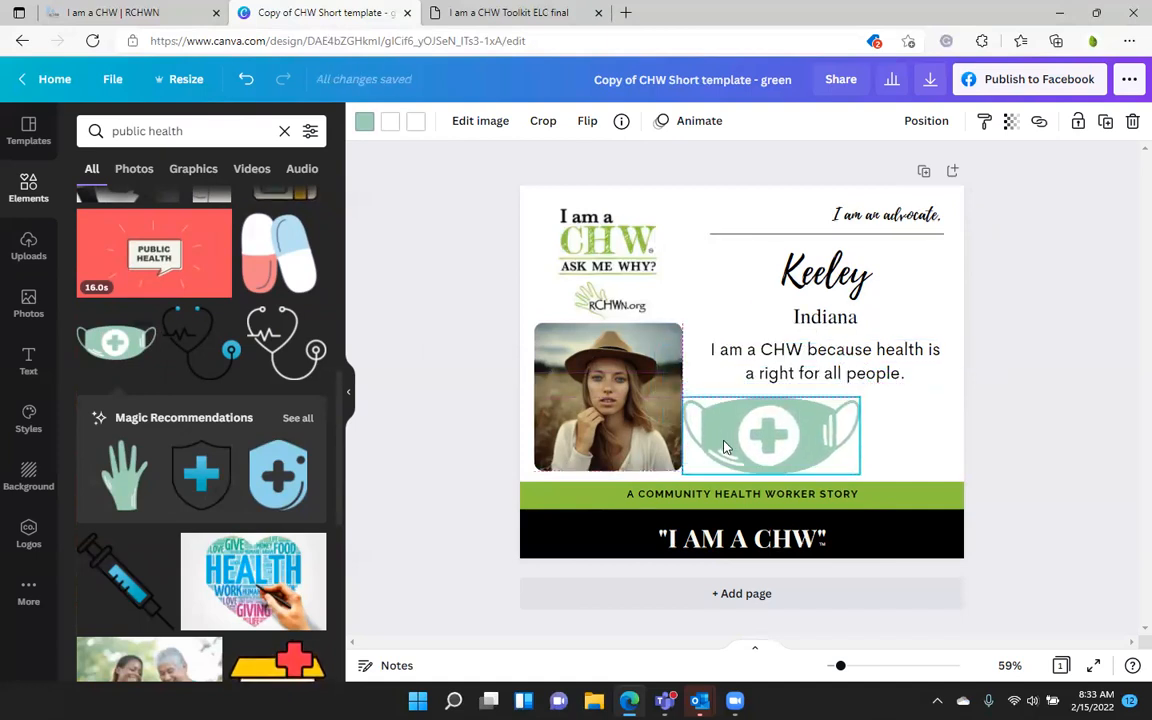
left_click_drag(861, 396, 761, 439)
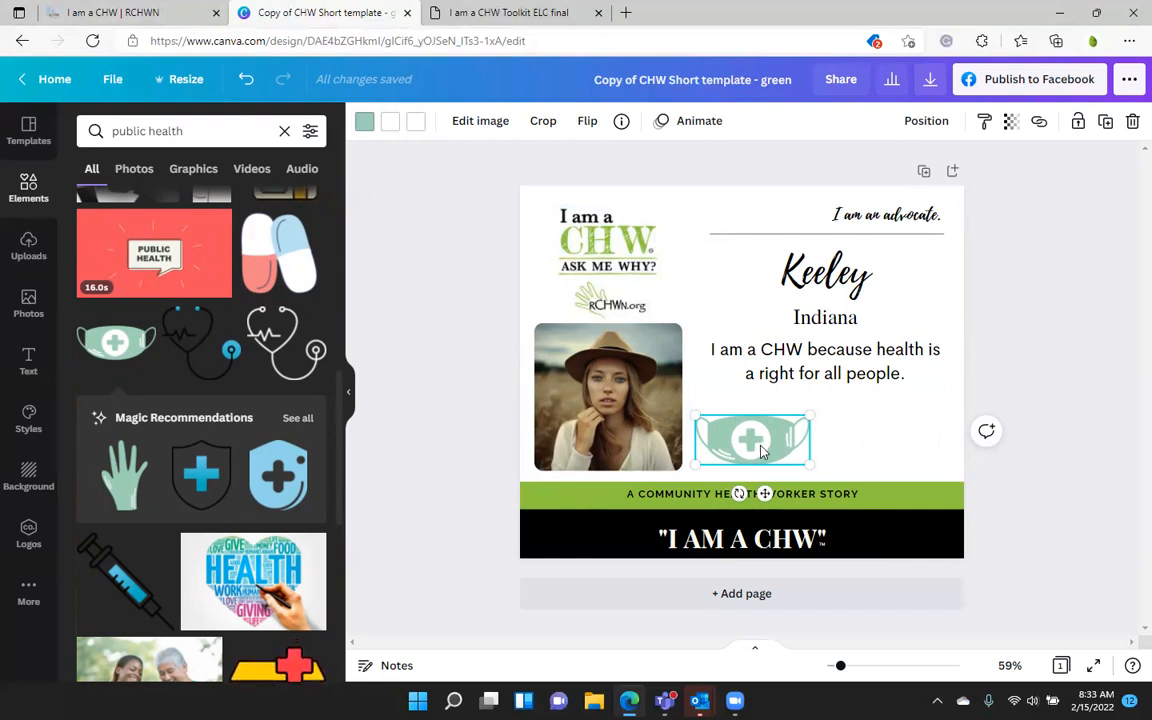
left_click(364, 126)
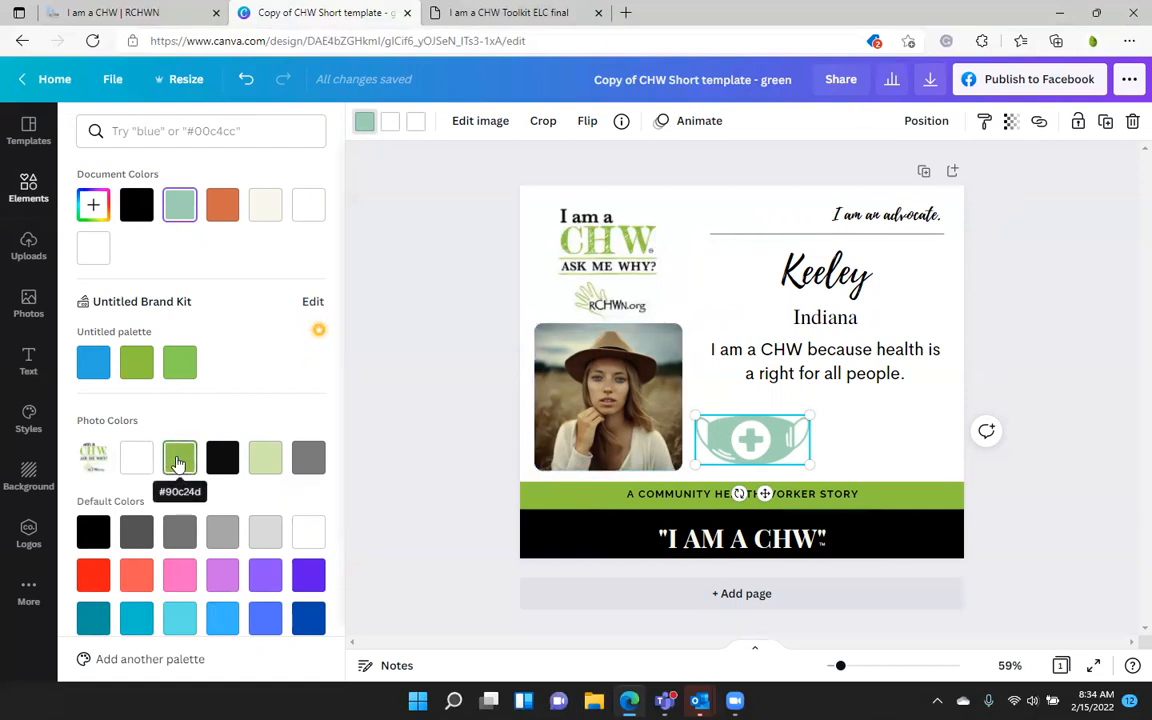
left_click(179, 462)
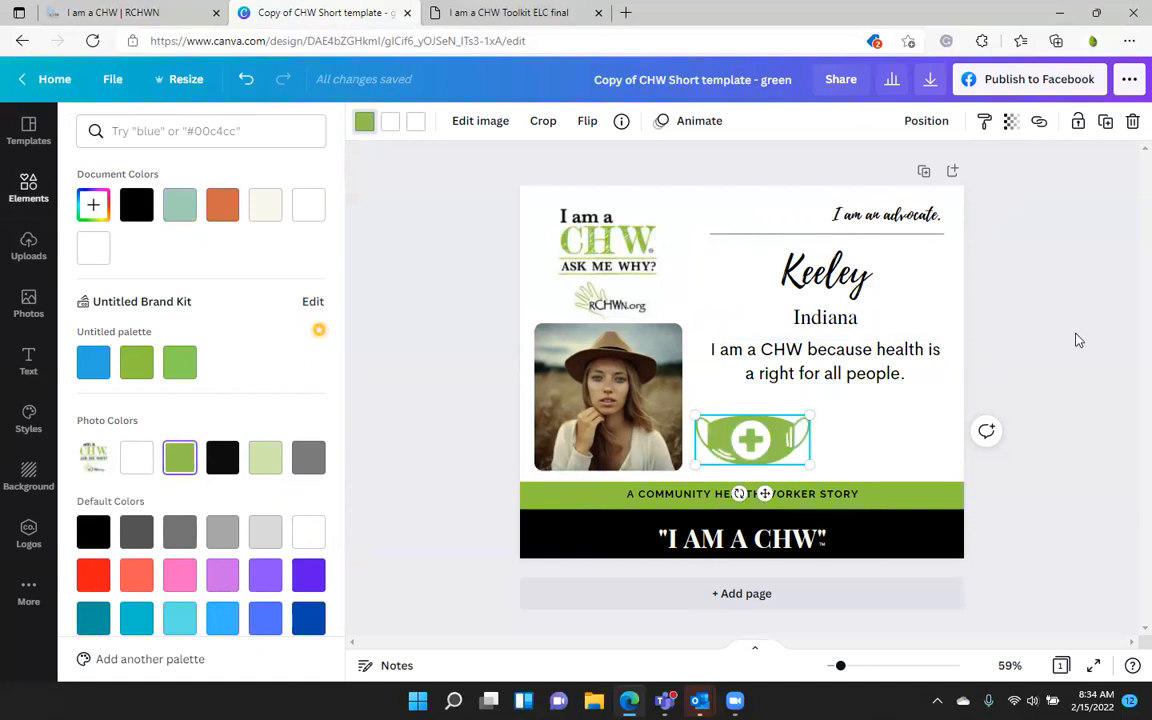
Search the elements library for "justice" and add the black balance scales graphic to the design.
left_click(29, 186)
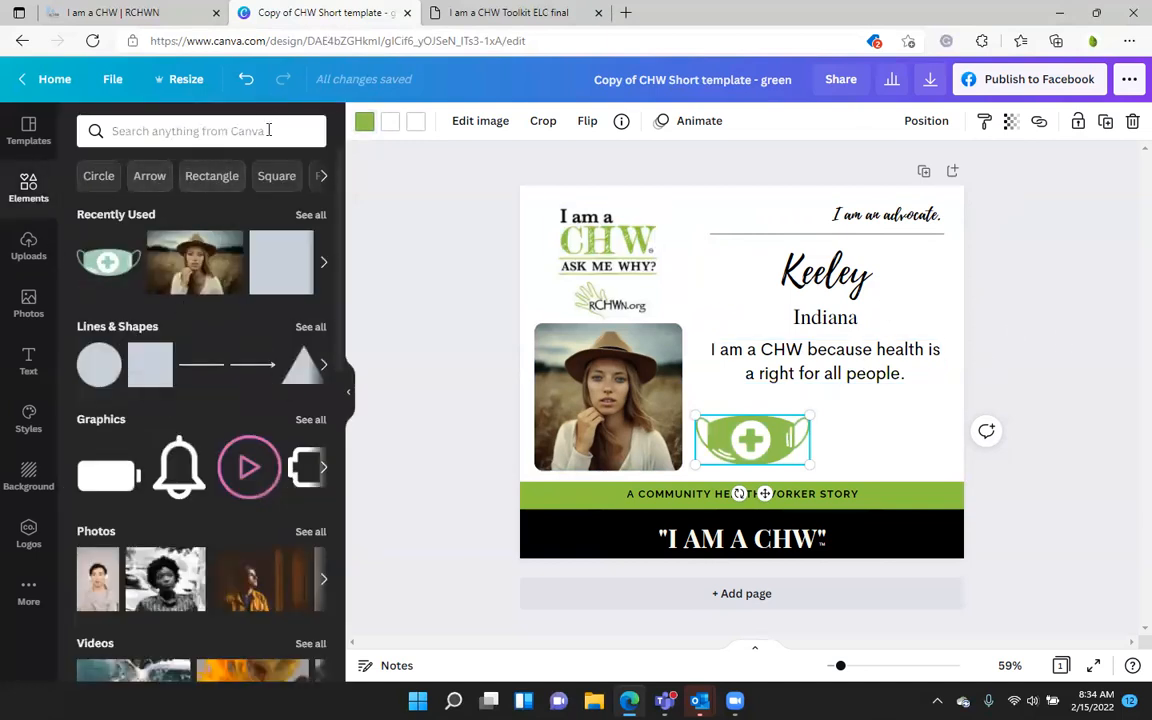
left_click(221, 142)
type("justice")
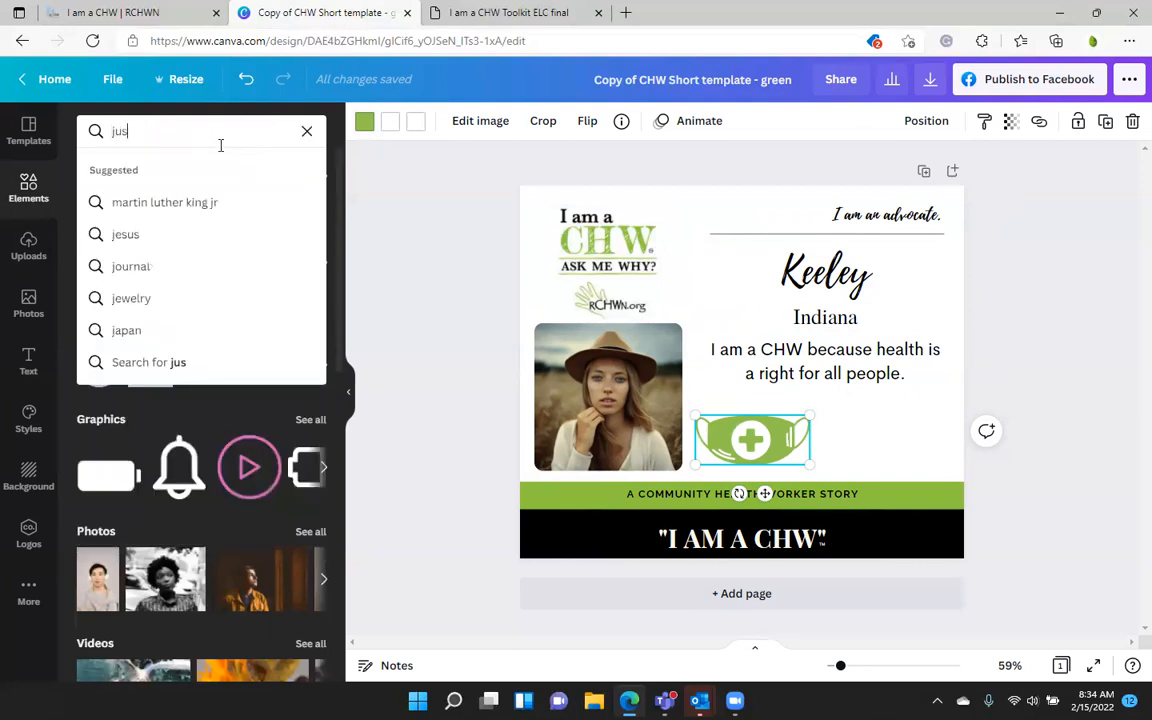
key("Return")
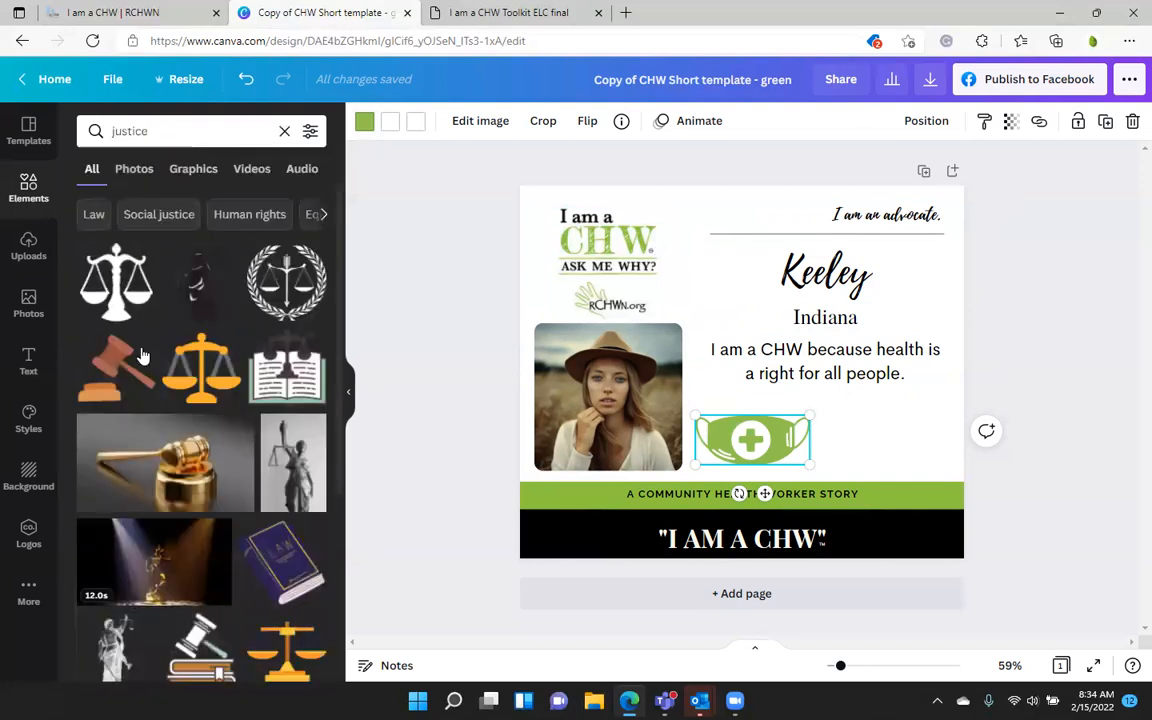
scroll(141, 355, "down", 4)
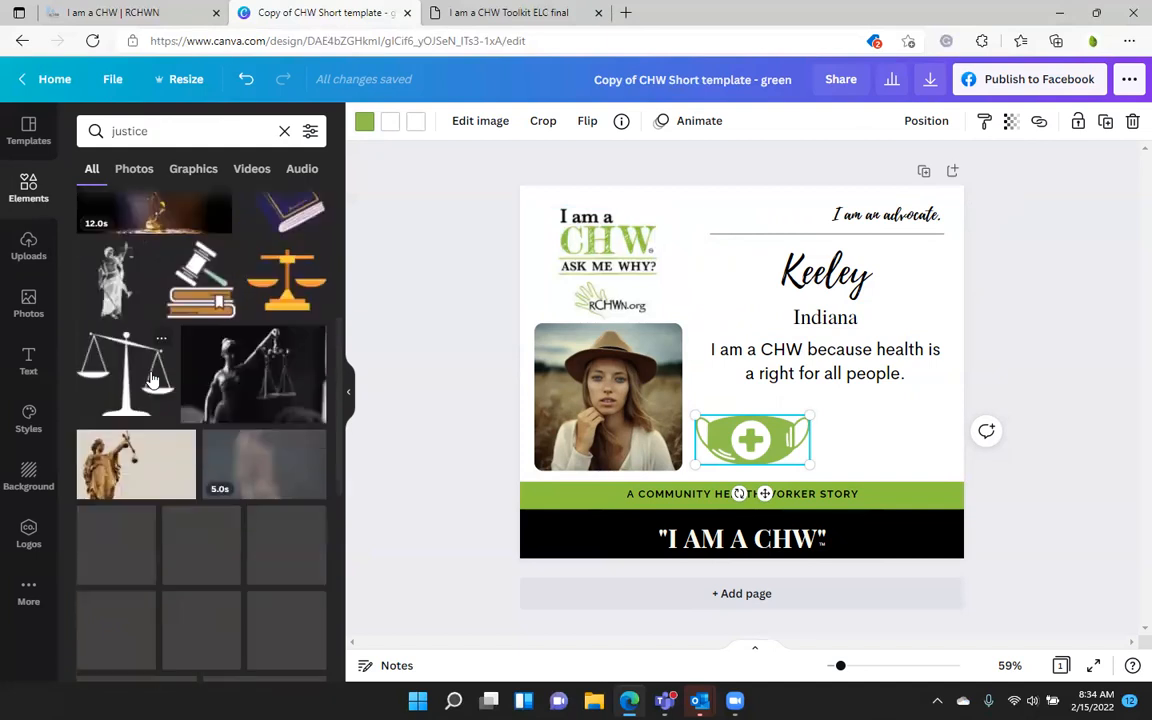
scroll(151, 378, "down", 3)
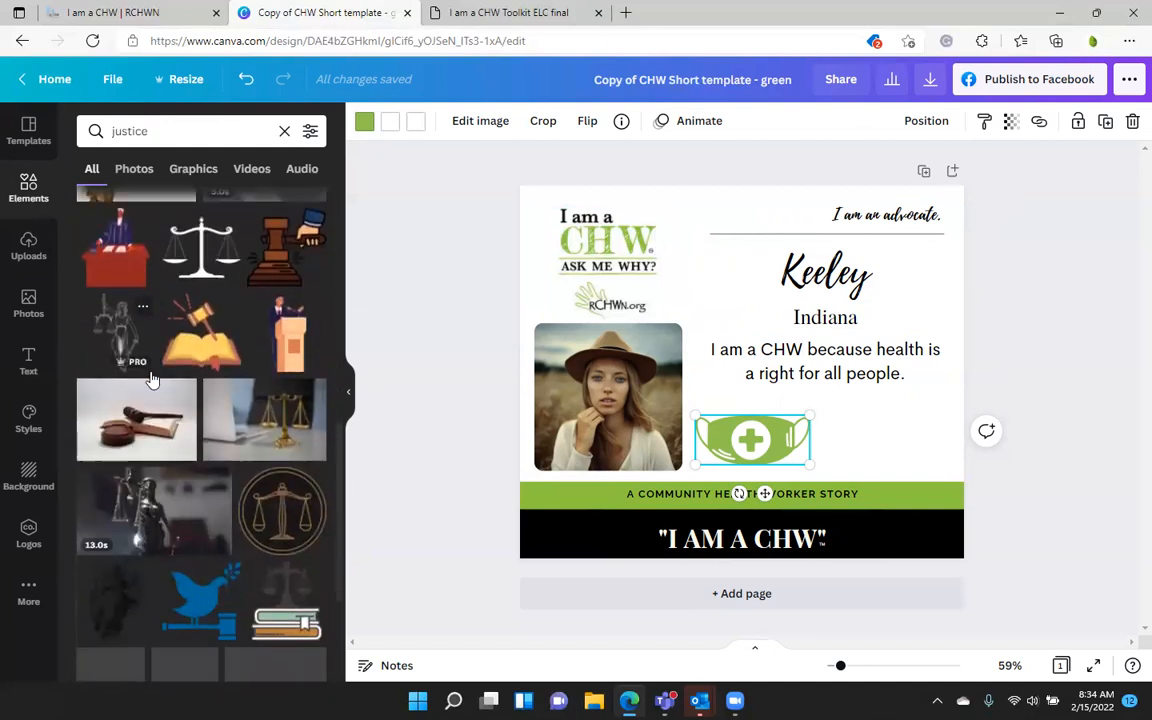
scroll(151, 378, "down", 4)
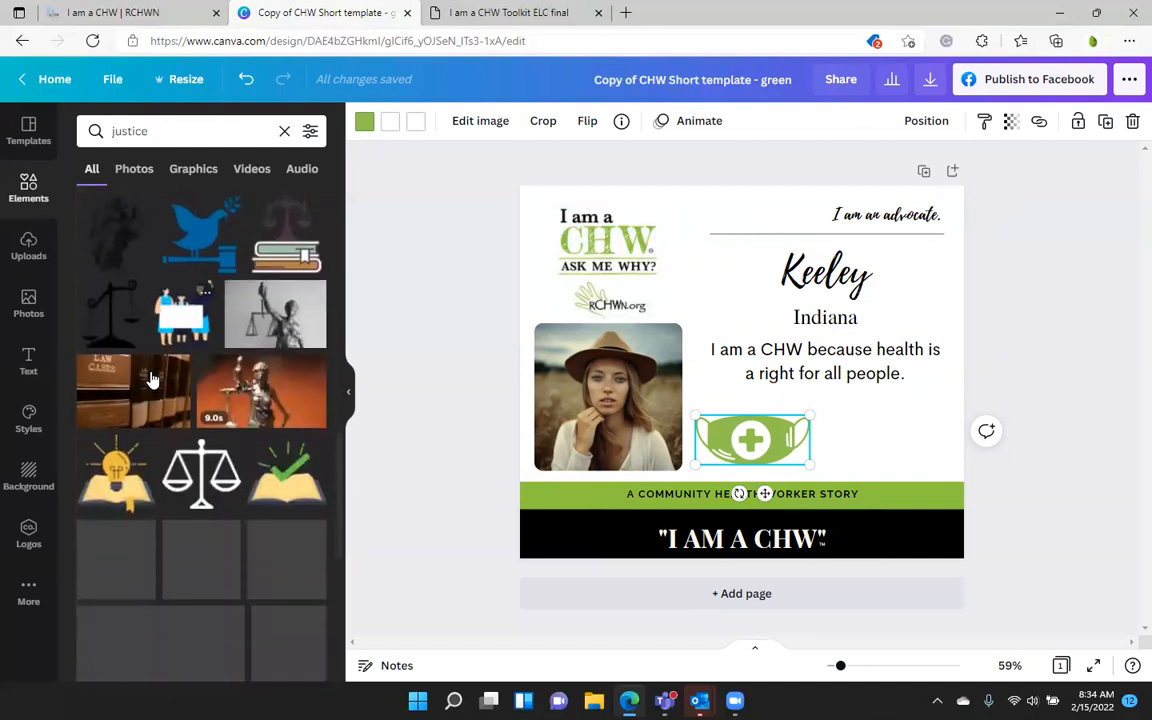
scroll(151, 378, "down", 1)
left_click(200, 385)
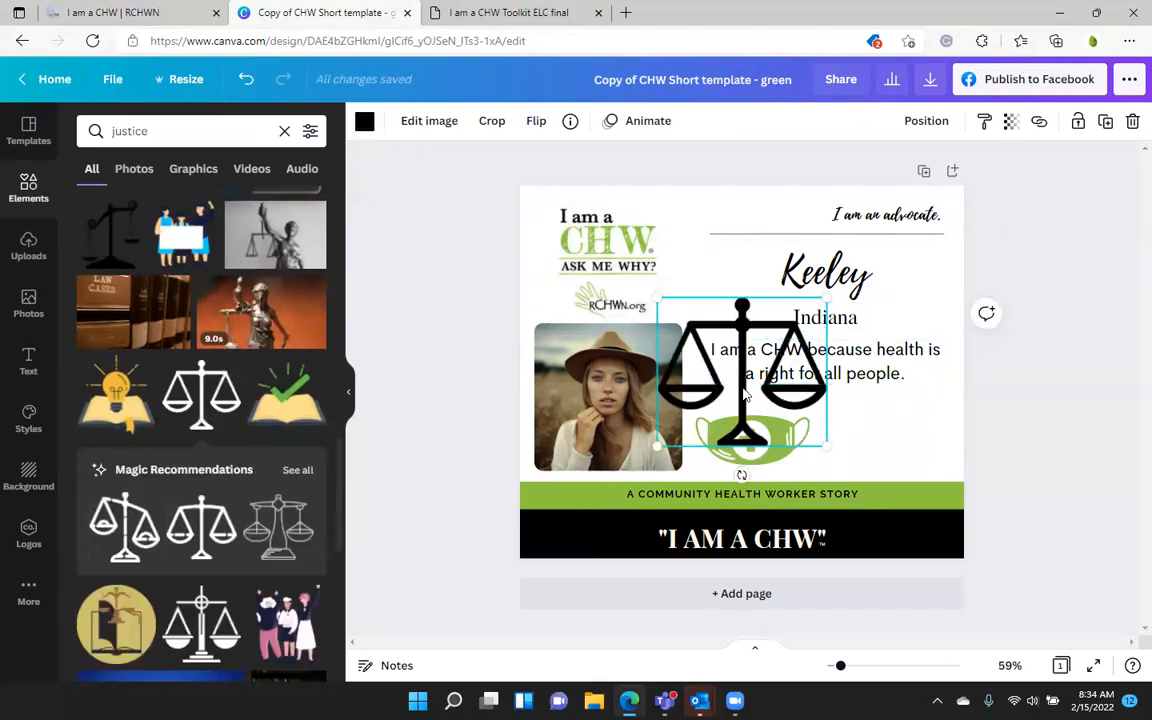
Shrink the scales graphic and place it below the quote, beside the face mask.
left_click(750, 378)
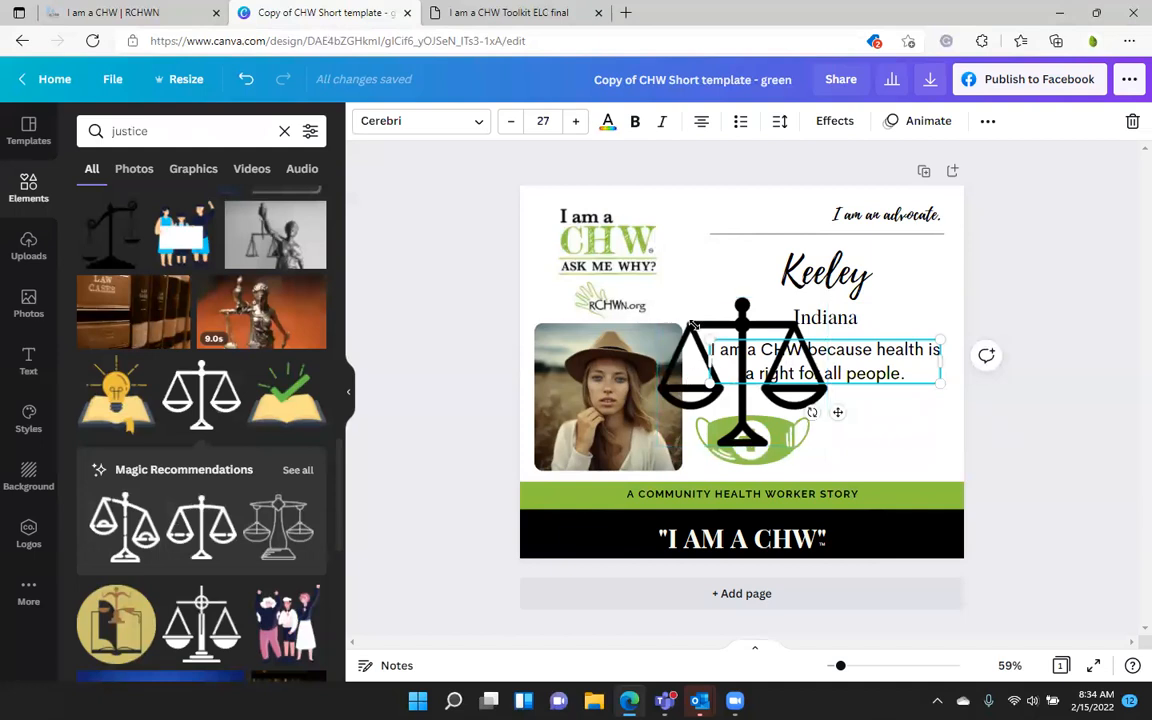
left_click(729, 297)
left_click(735, 323)
left_click_drag(761, 330, 889, 362)
left_click_drag(949, 329, 892, 391)
left_click_drag(851, 428, 897, 422)
left_click_drag(937, 385, 927, 394)
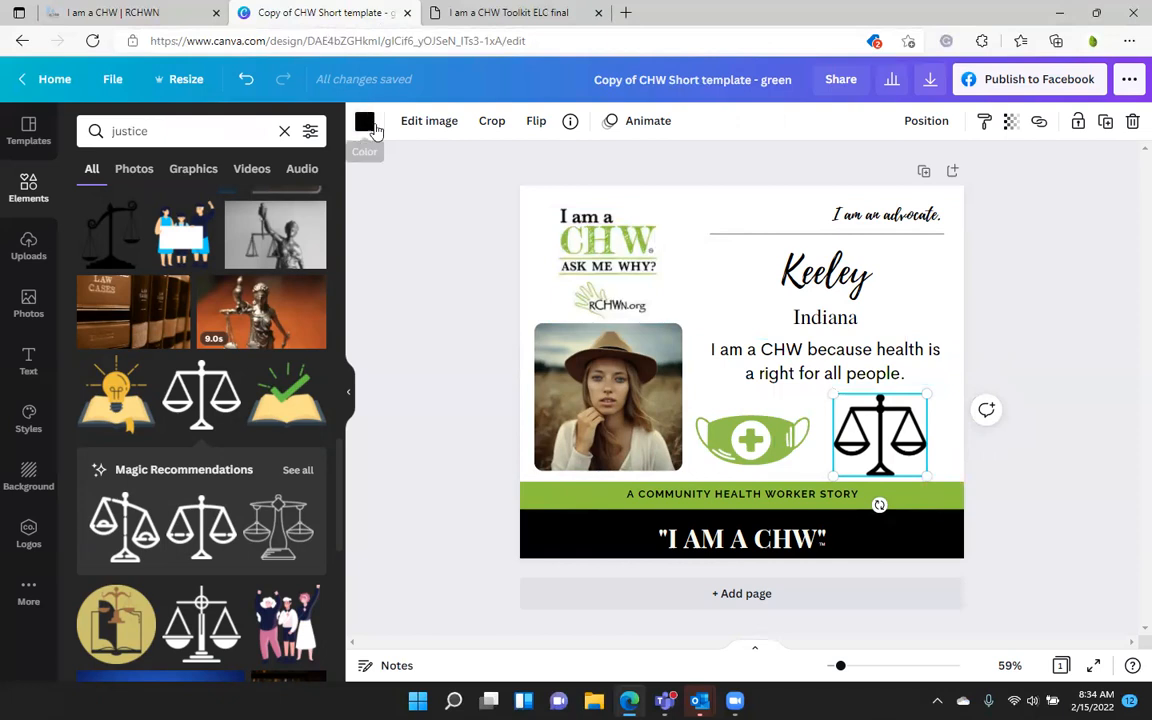
Recolor the scales graphic with the logo's green from the photo colors, matching the face mask.
left_click(556, 234)
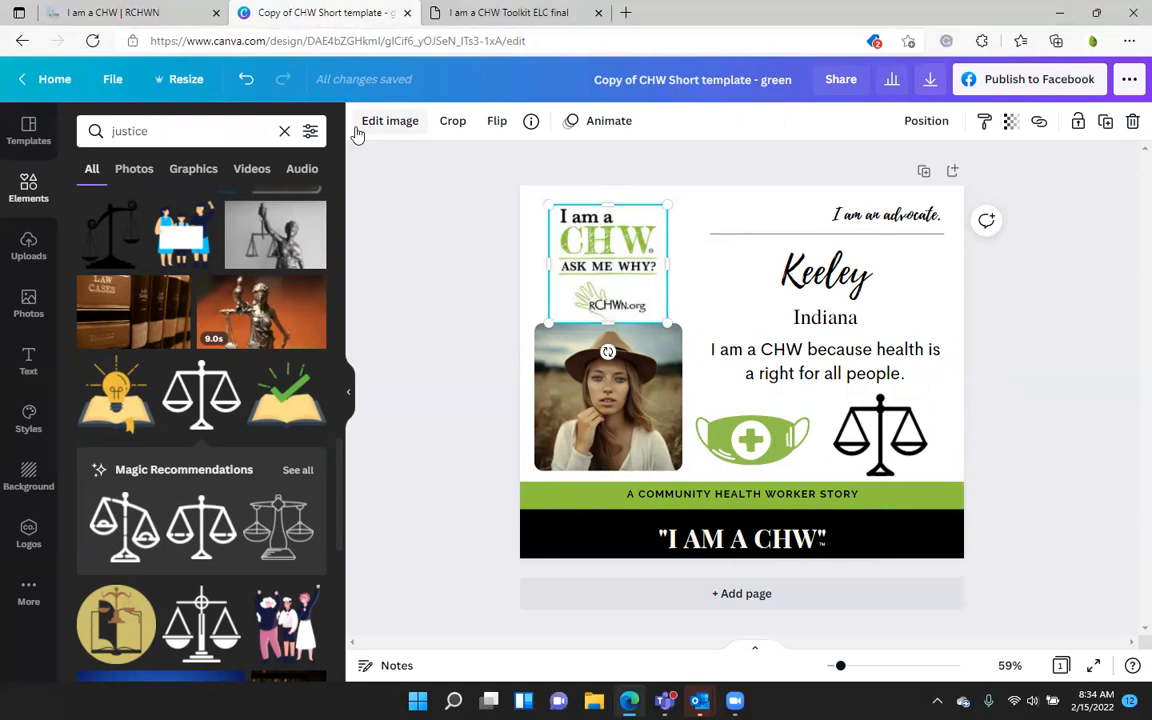
left_click(879, 435)
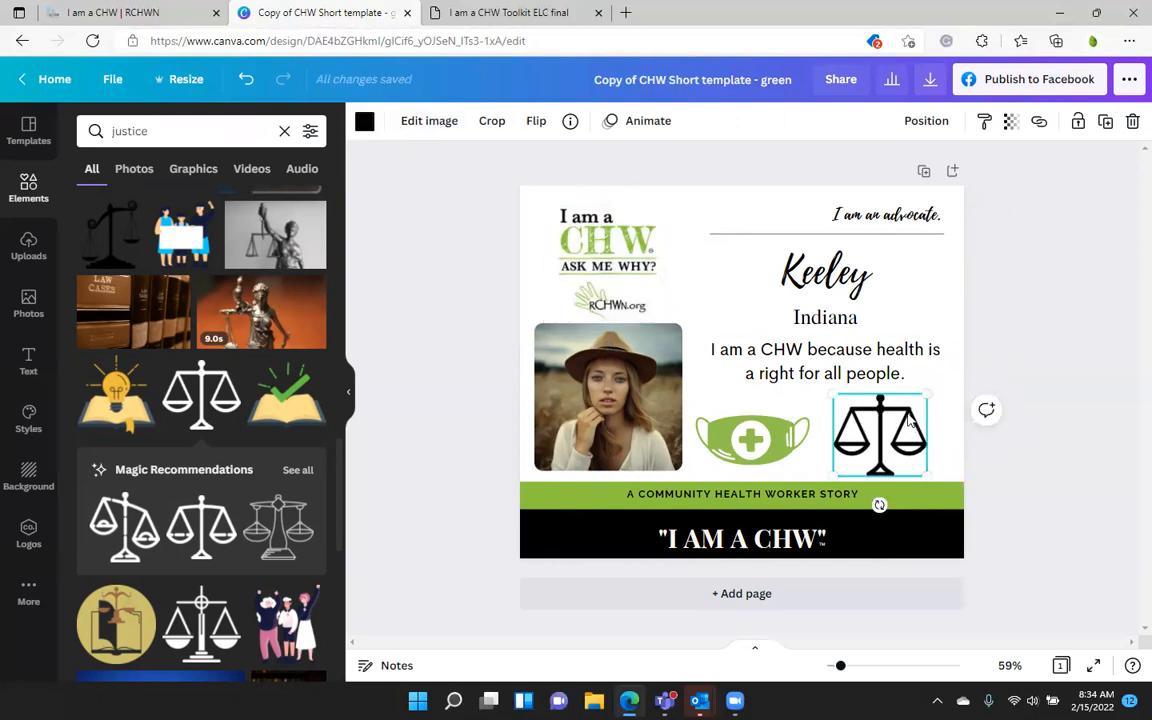
left_click(364, 120)
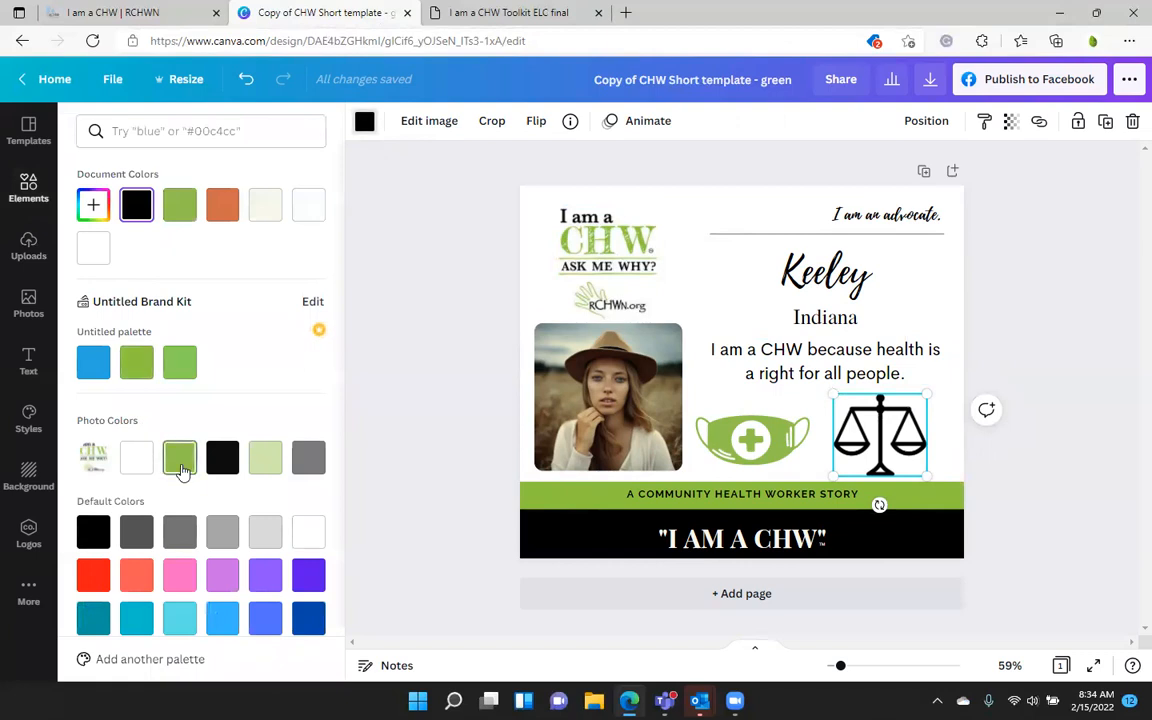
left_click(180, 457)
left_click(1076, 271)
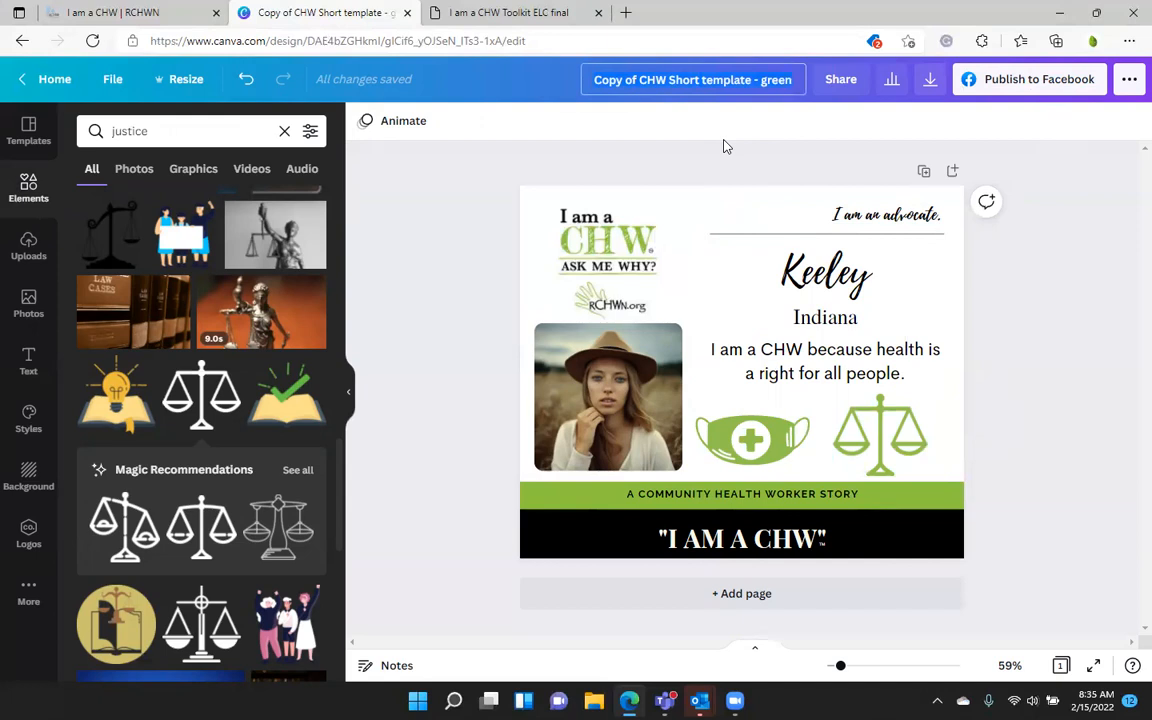
Rename the design with the worker's first name followed by "CHW graphic 2022".
type("Keeley C")
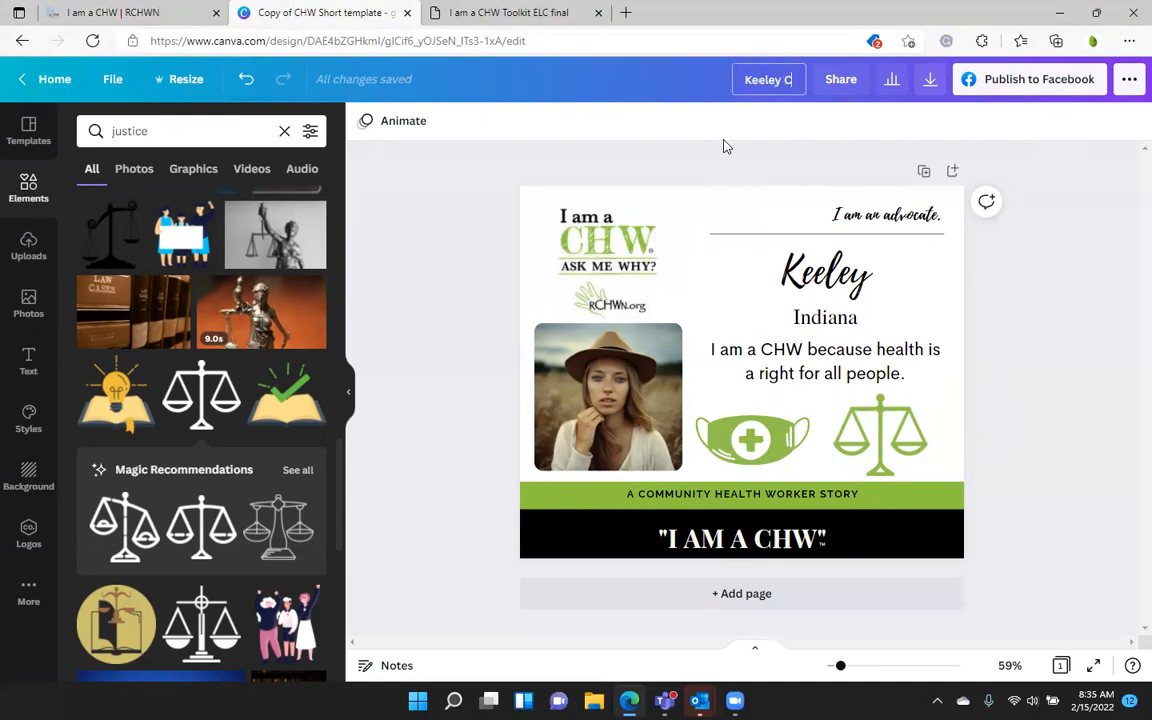
type("HW graphic 2022")
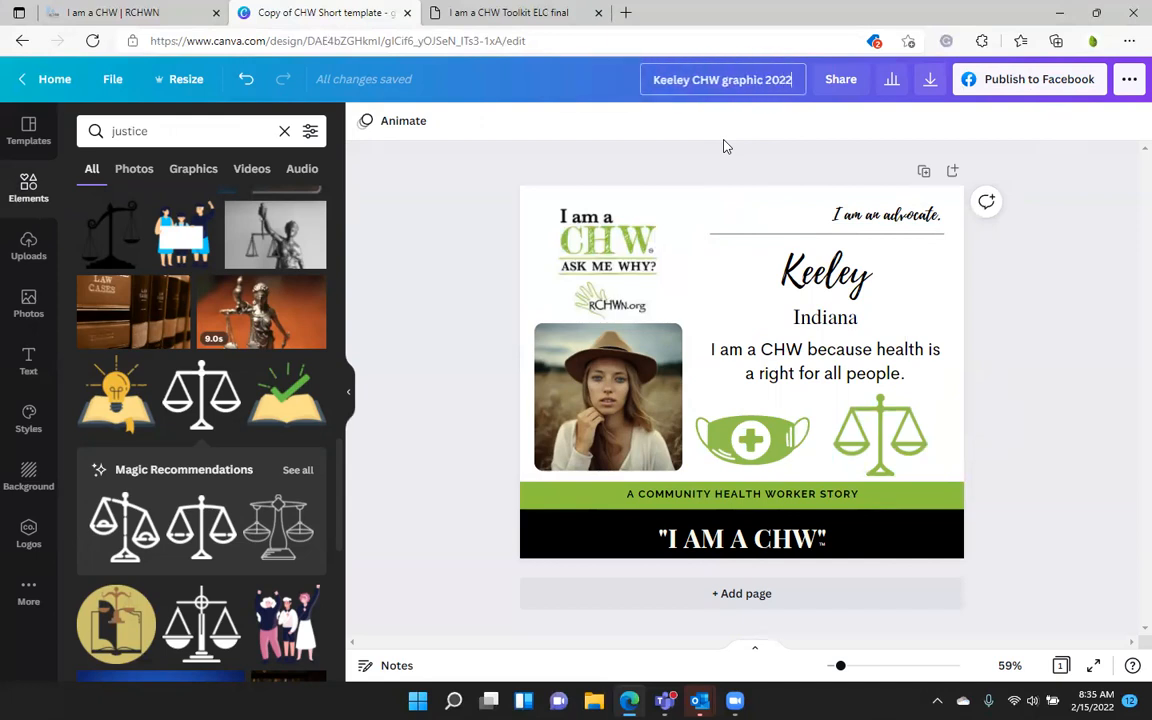
left_click(1035, 183)
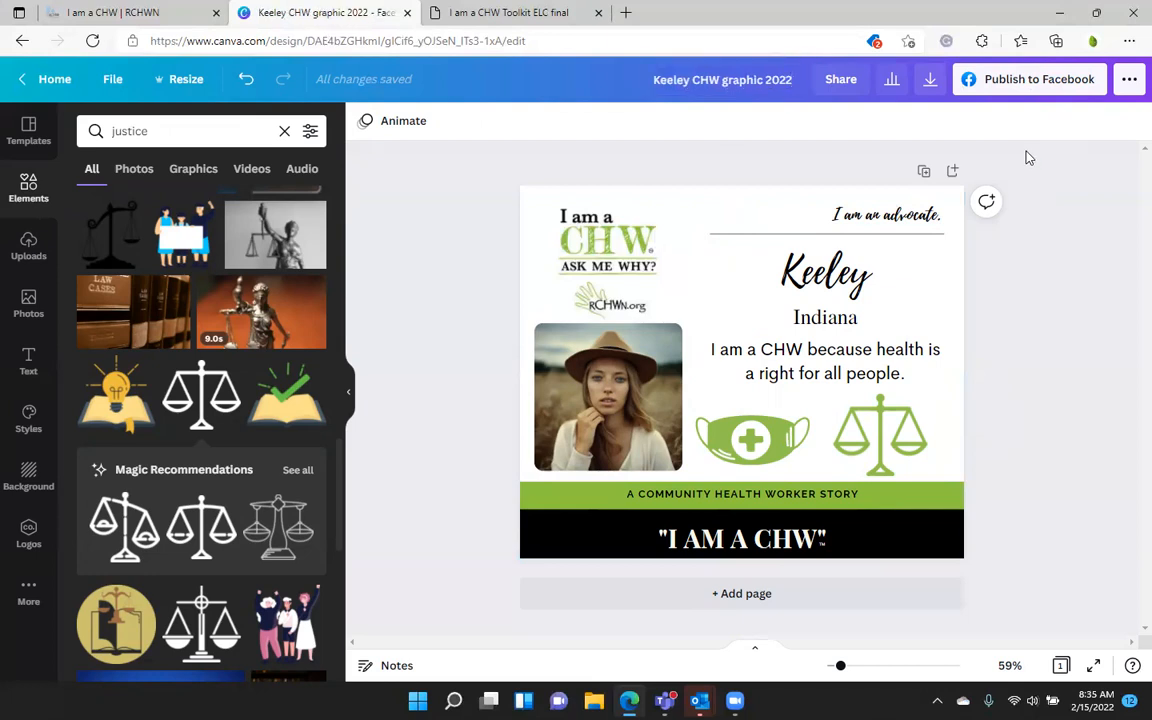
Download the finished design as a PNG at size 1 and dismiss the award pop-up.
left_click(930, 82)
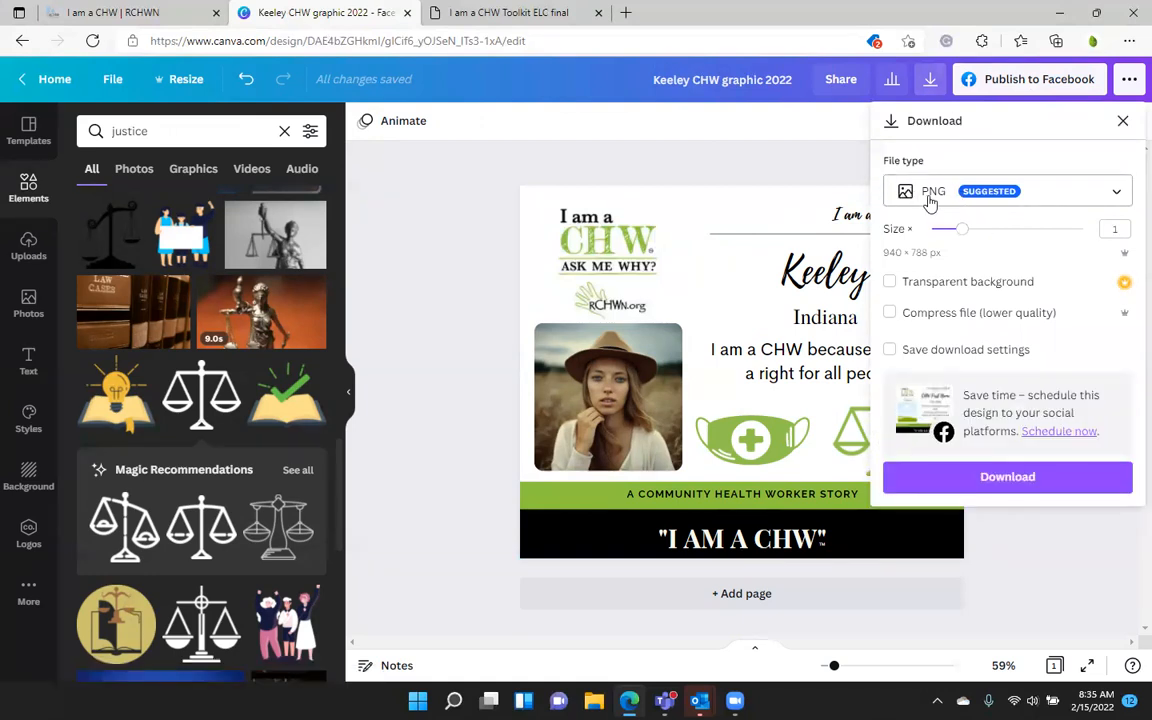
left_click(1025, 487)
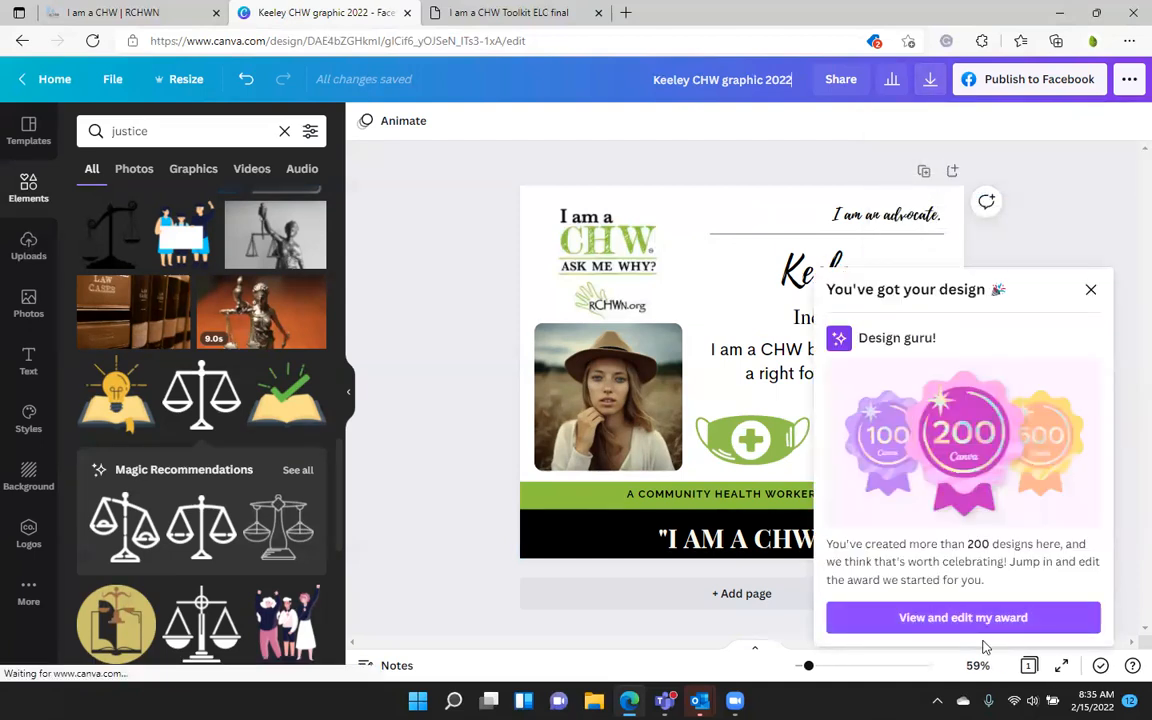
left_click(1091, 290)
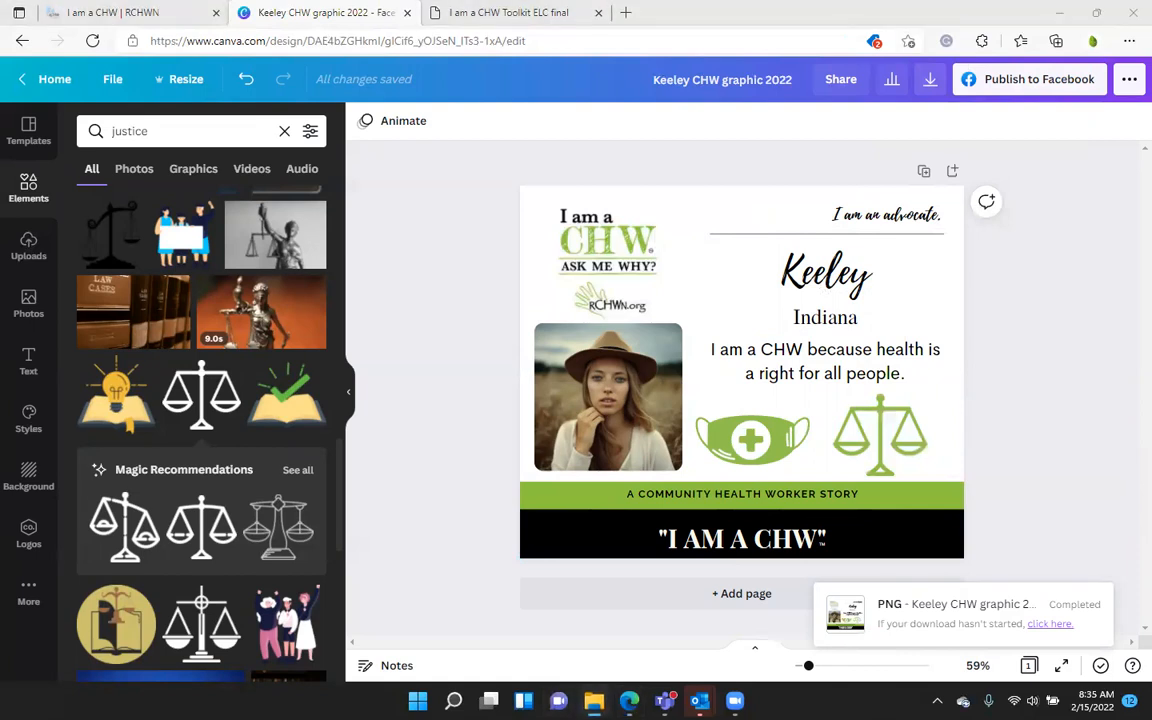
Switch to File Explorer and open the newly downloaded CHW graphic PNG from the Downloads folder to check it.
left_click(558, 251)
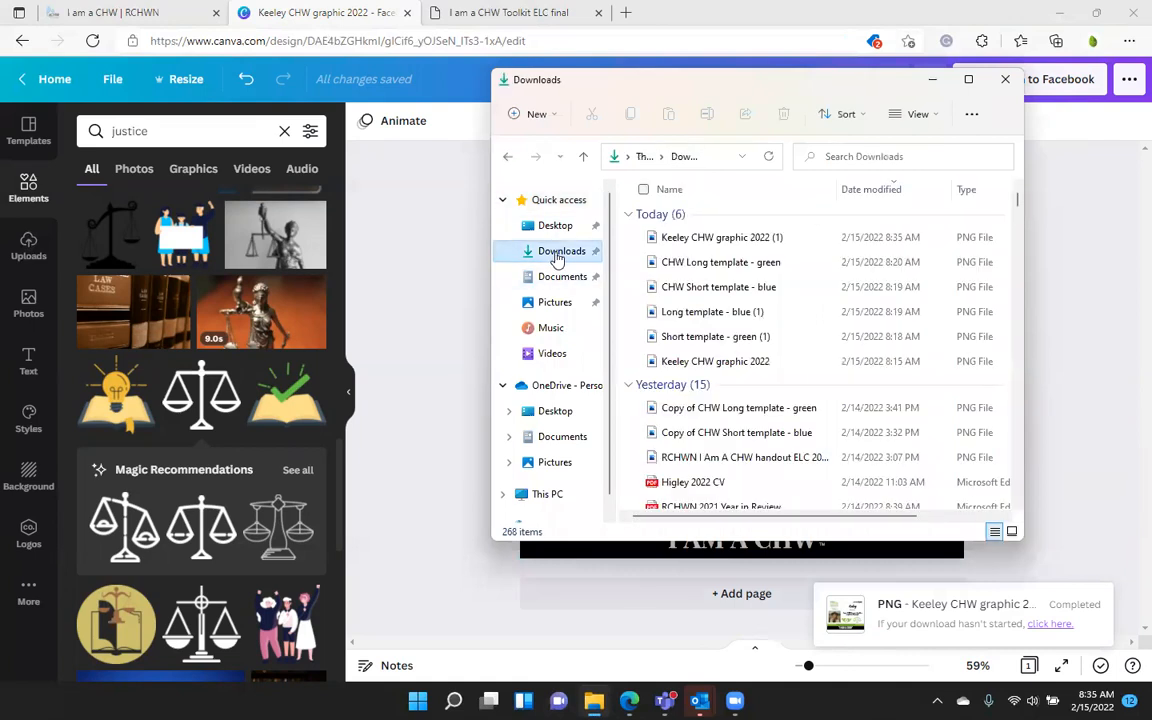
left_click(707, 240)
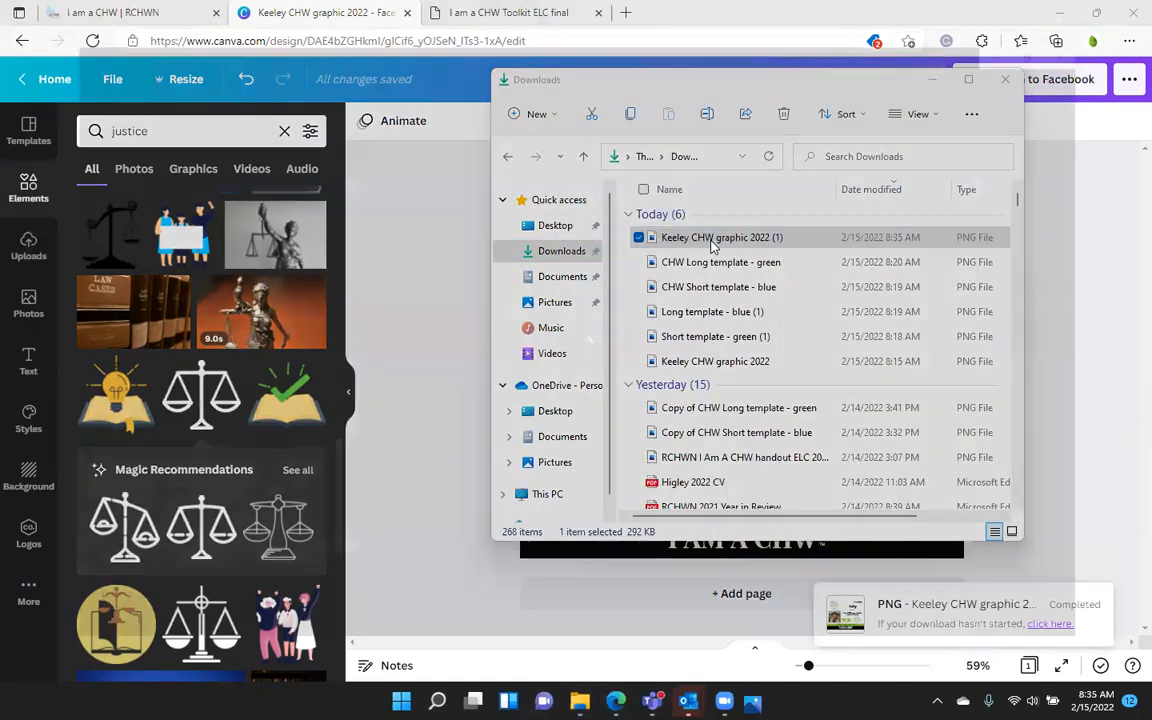
double_click(713, 240)
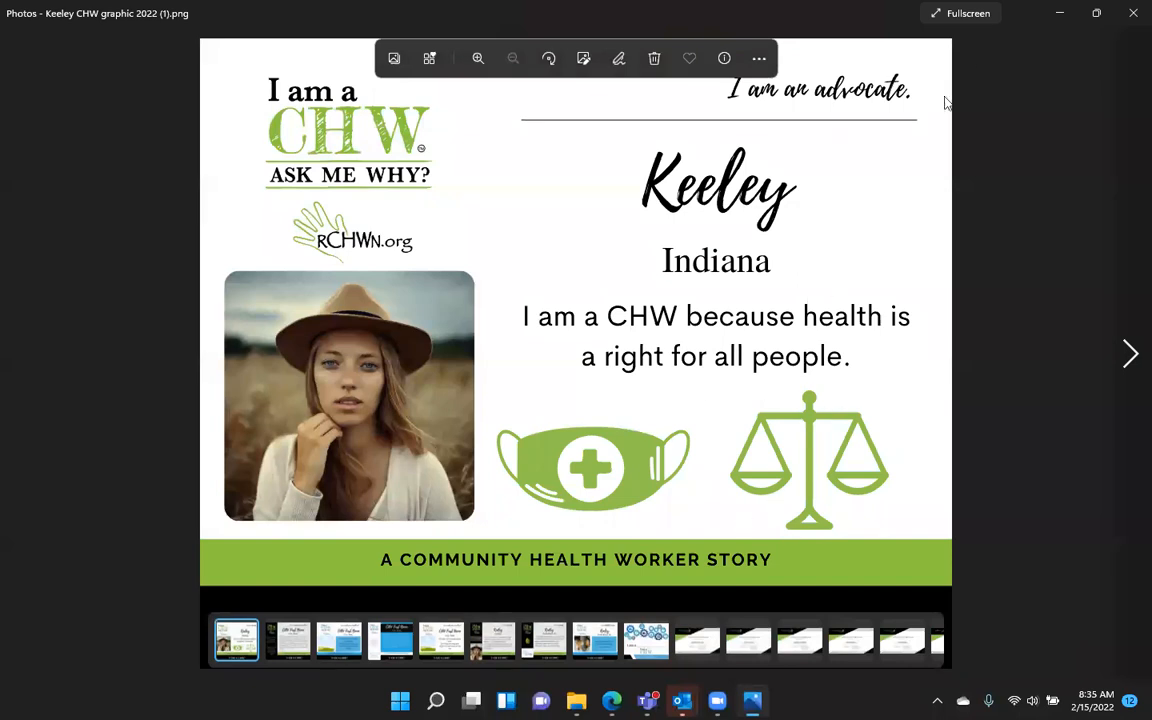